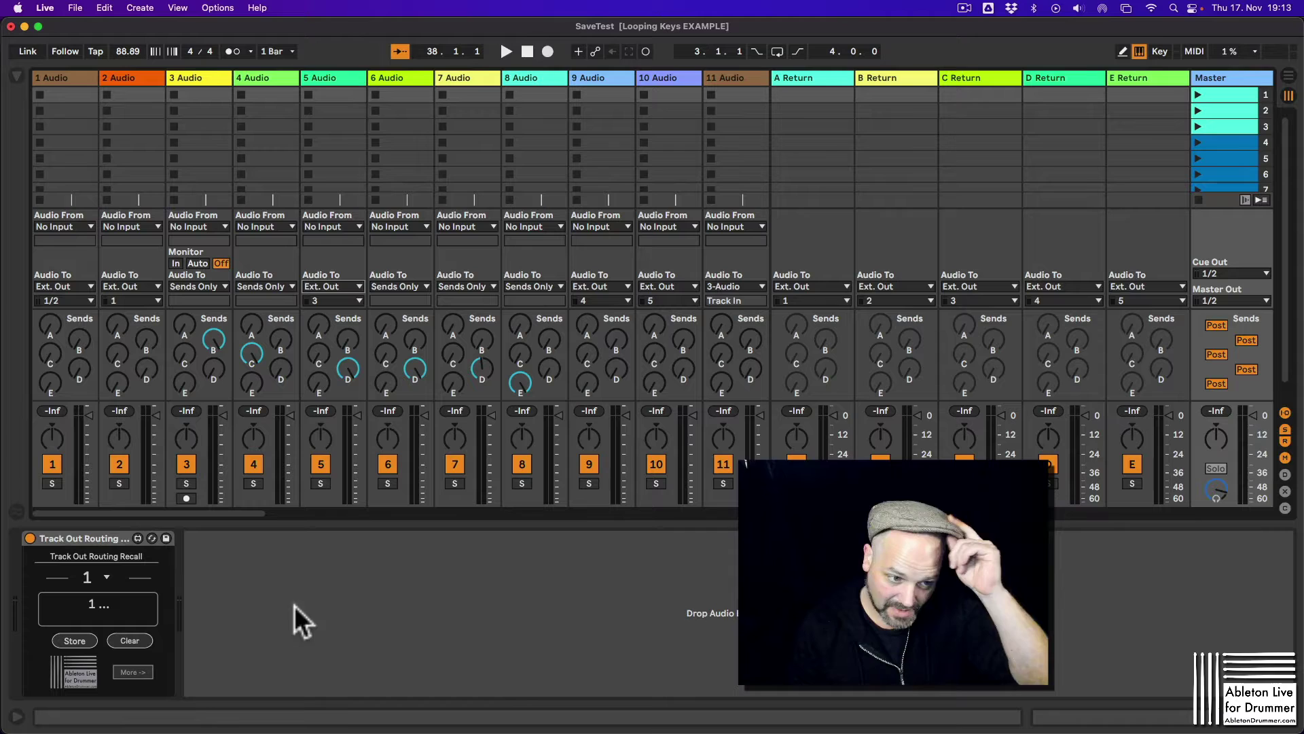
Step: Select the Track Out Routing Recall device, keeping preset slot 1
left_click(93, 541)
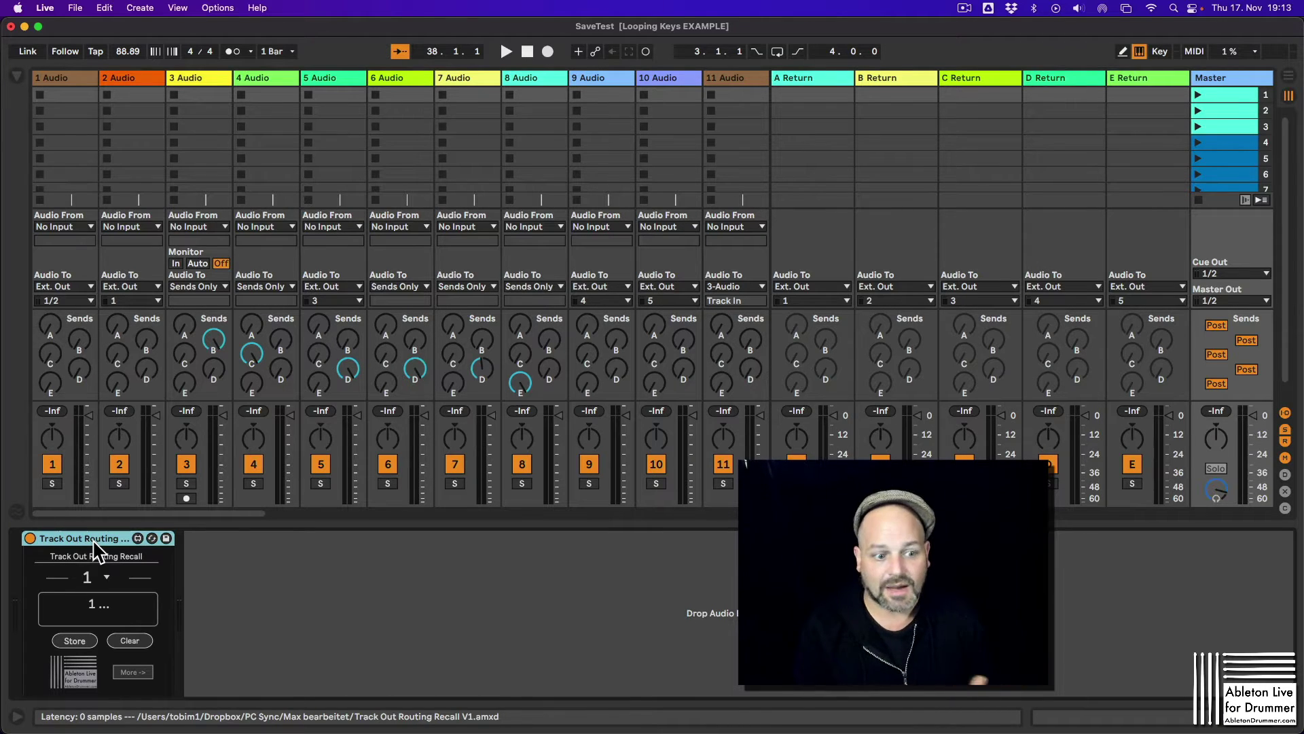
left_click(94, 571)
left_click(96, 577)
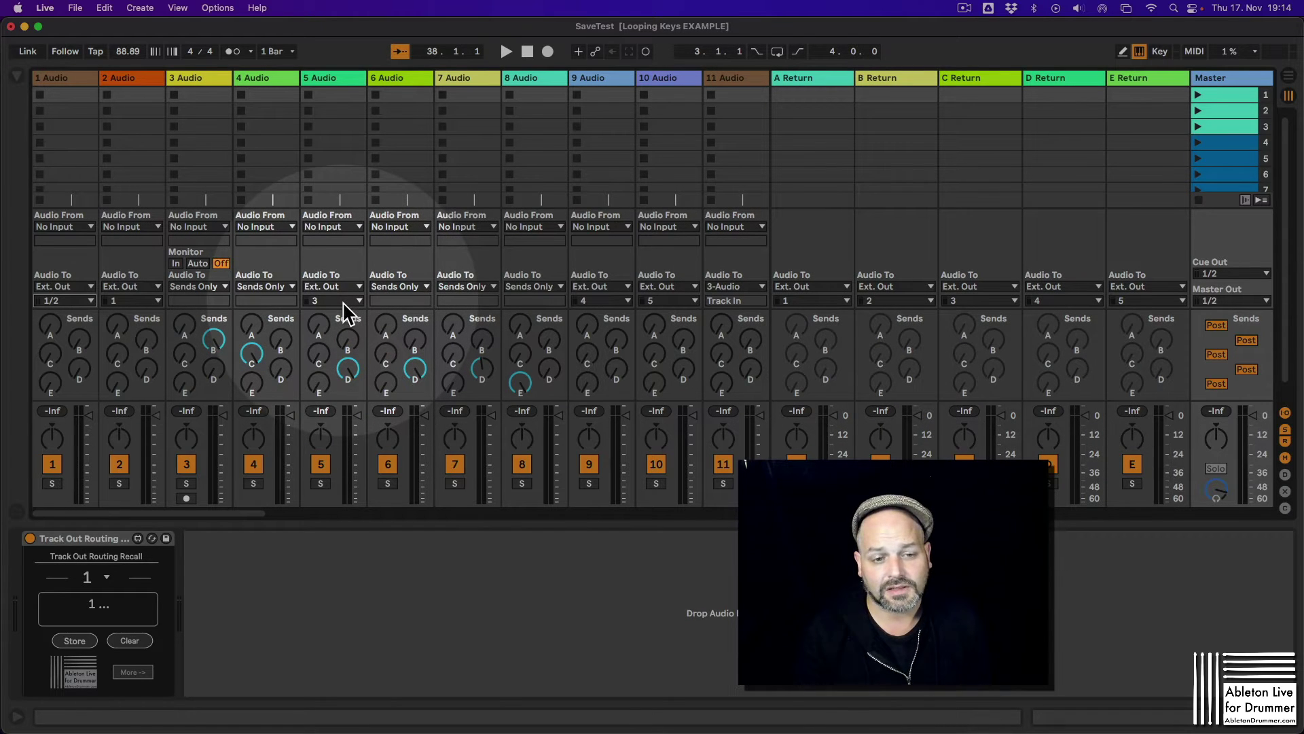
Step: Open the audio preferences, move the window aside, and close it again
left_click(569, 662)
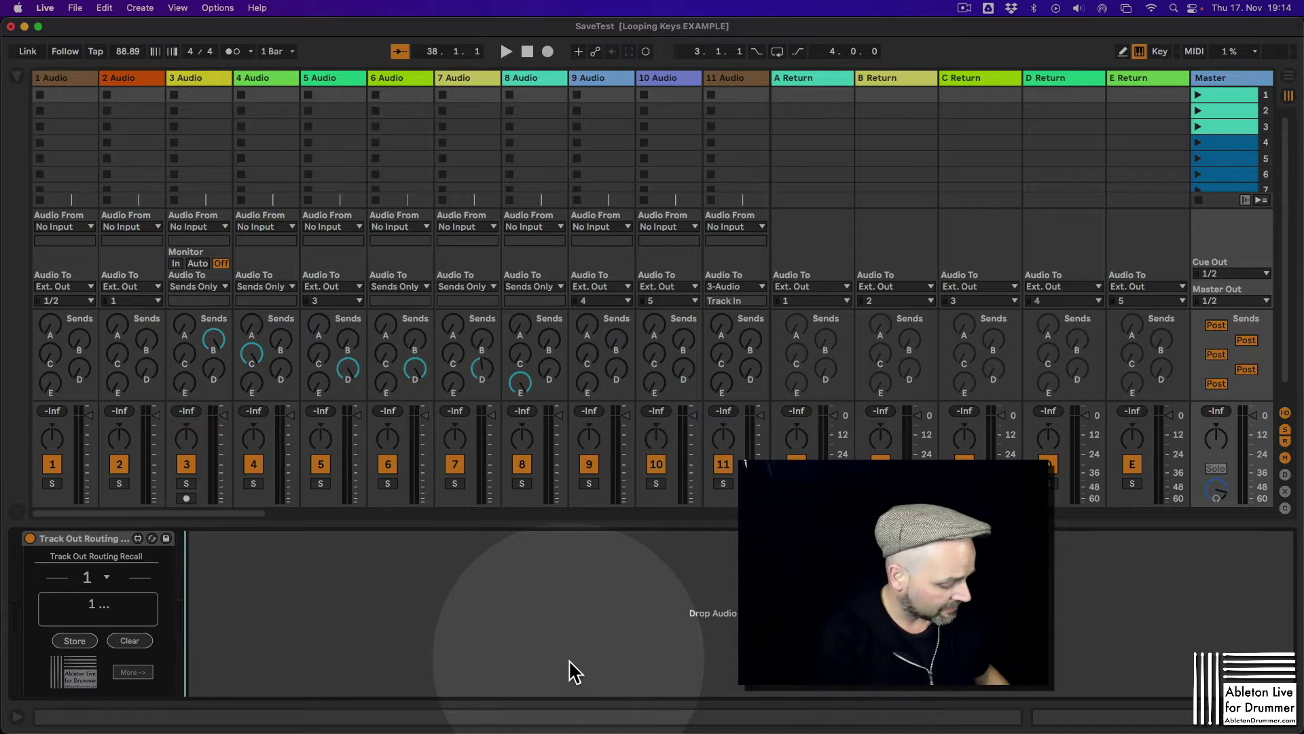
key("super+comma")
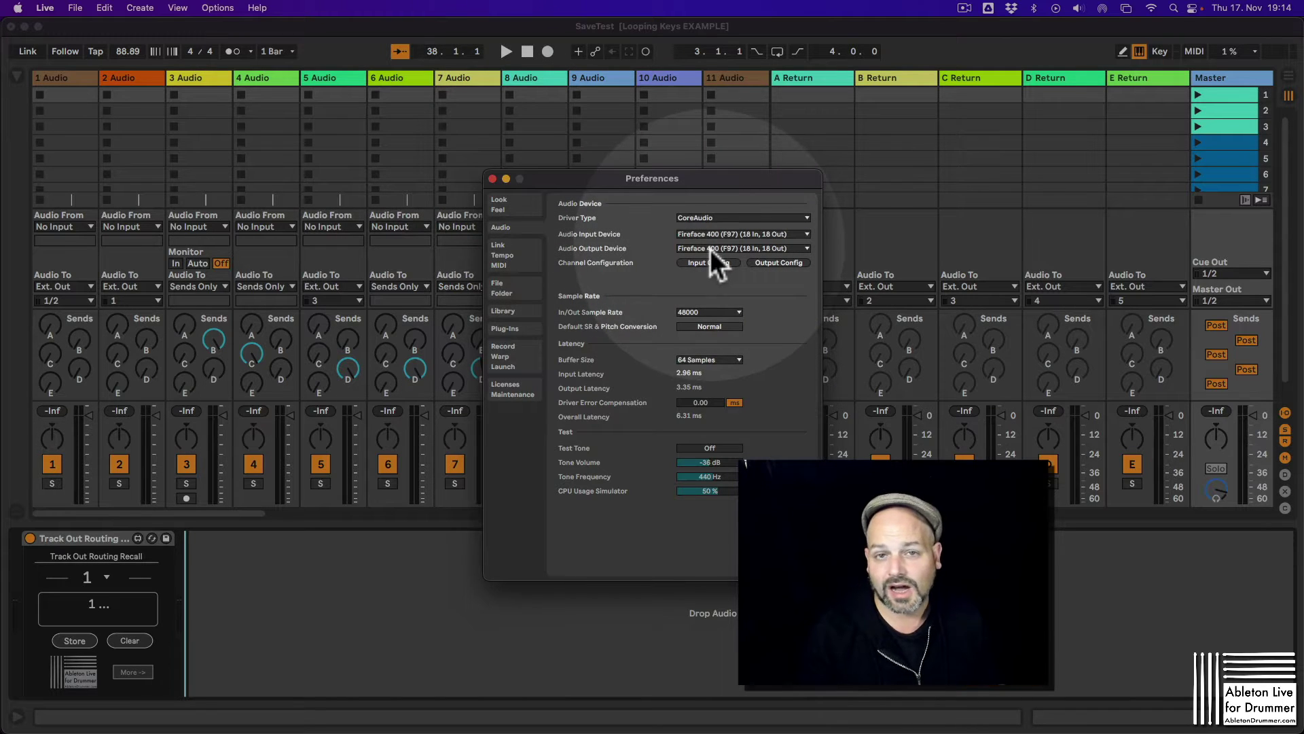
left_click_drag(570, 183, 768, 319)
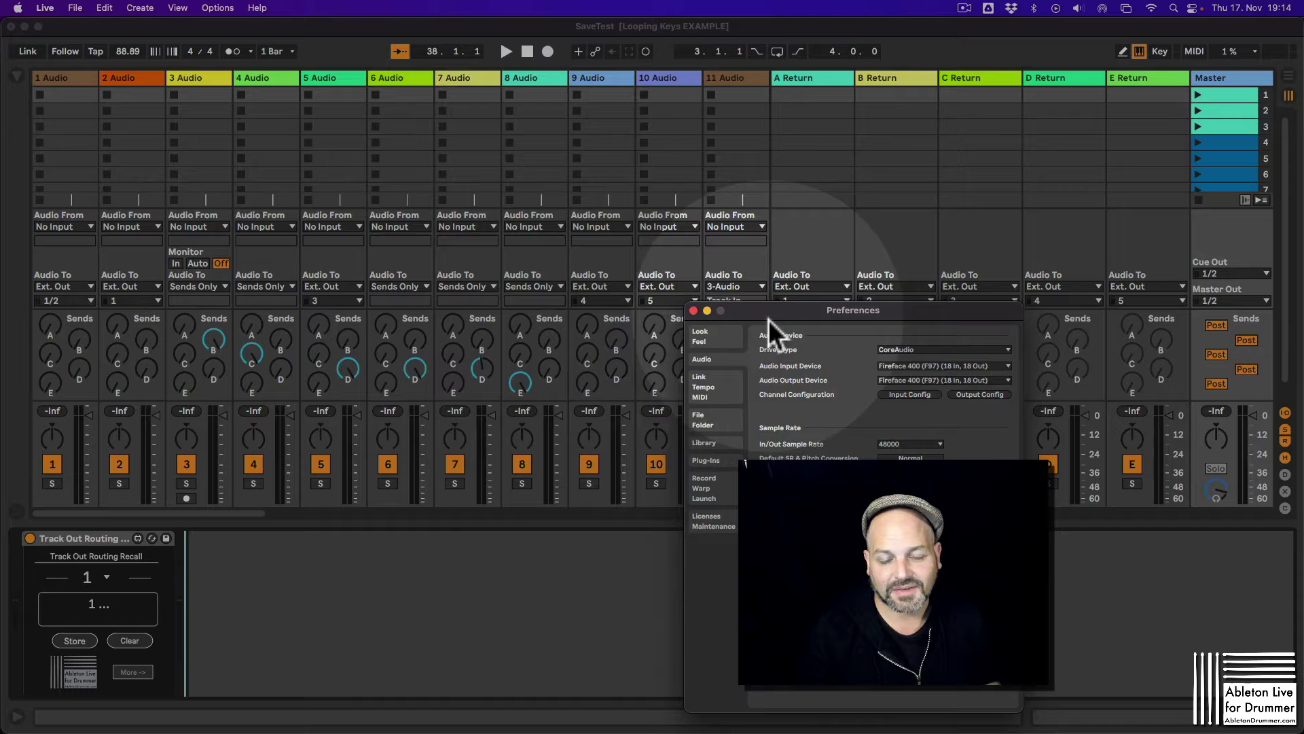
left_click(694, 310)
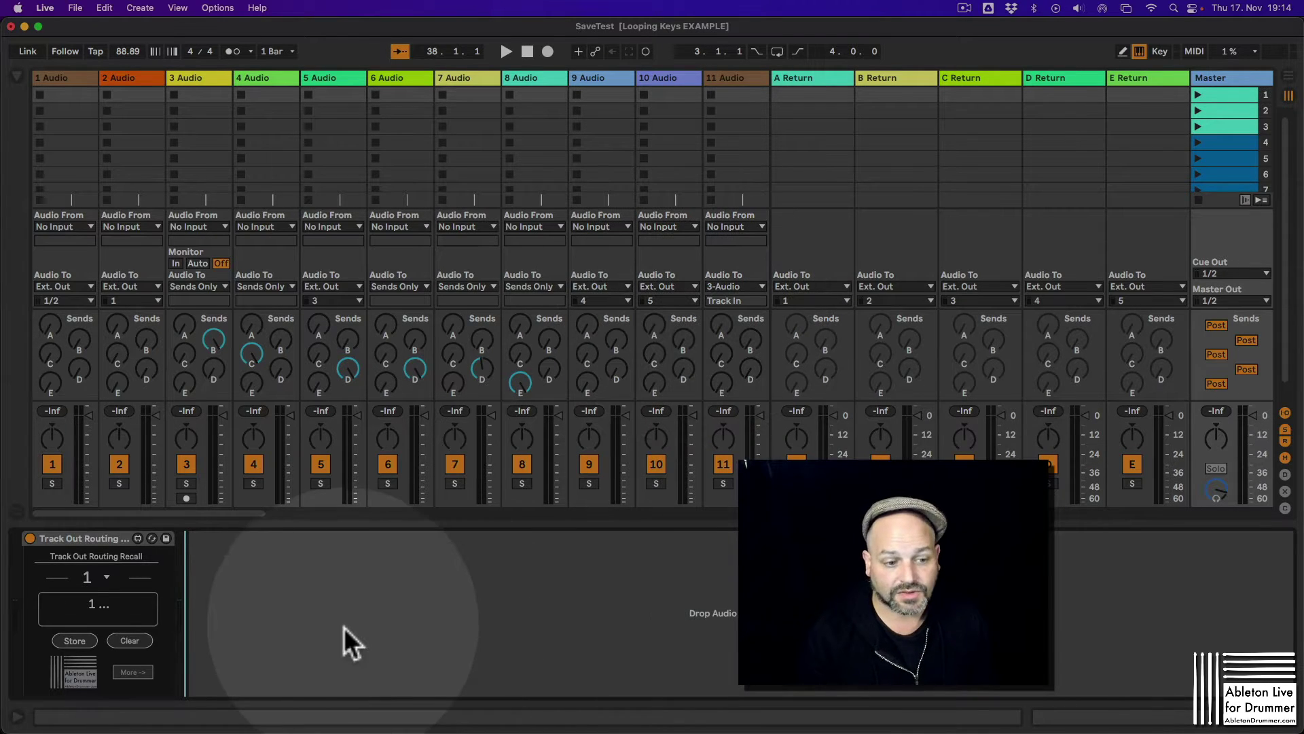
Step: Choose preset slot 1, reveal More options, and rename the preset from 'Perfromance' to 'PerfRouting'
left_click(102, 577)
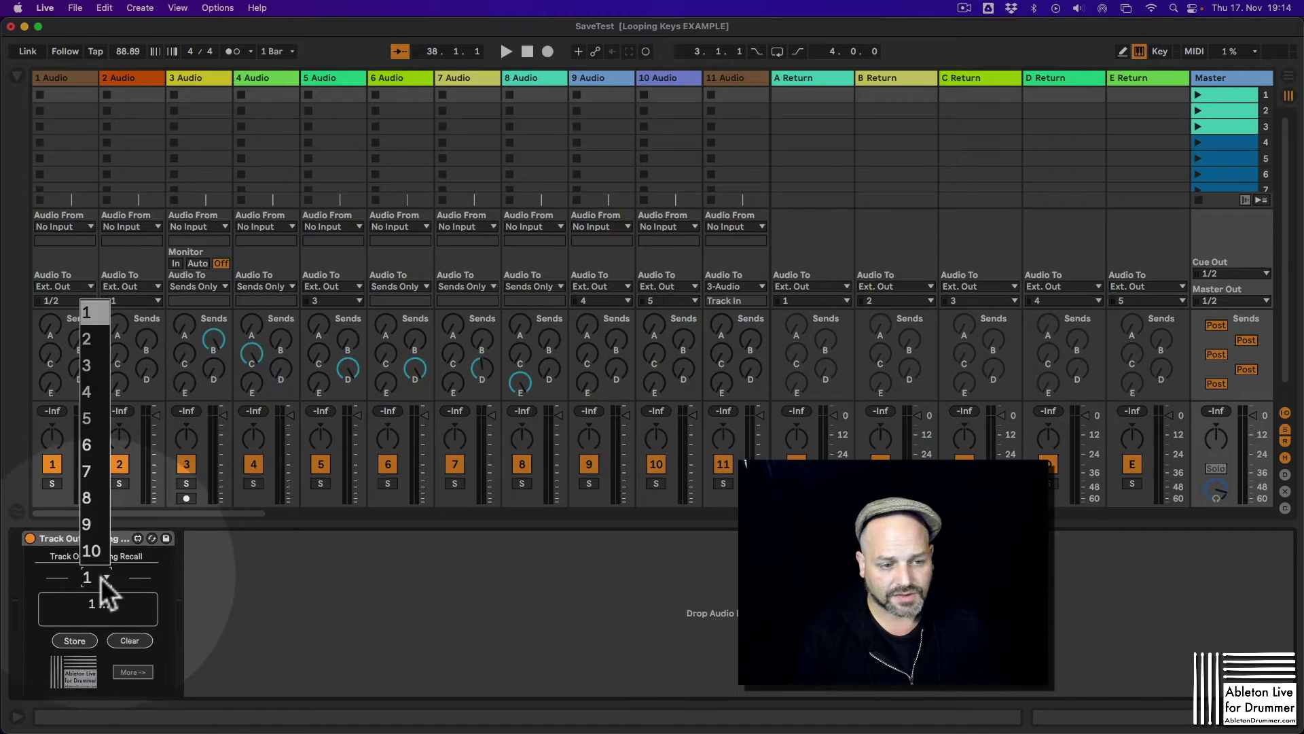
left_click(91, 314)
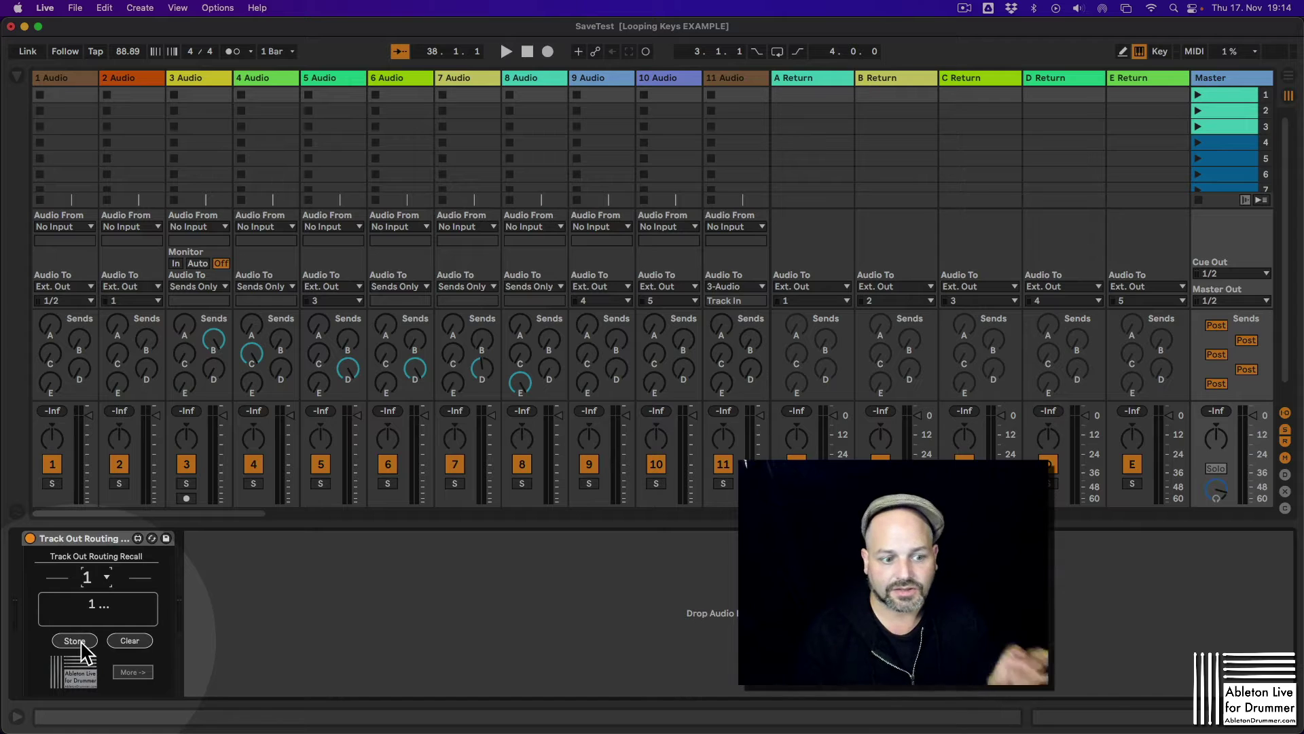
left_click(141, 673)
left_click(228, 601)
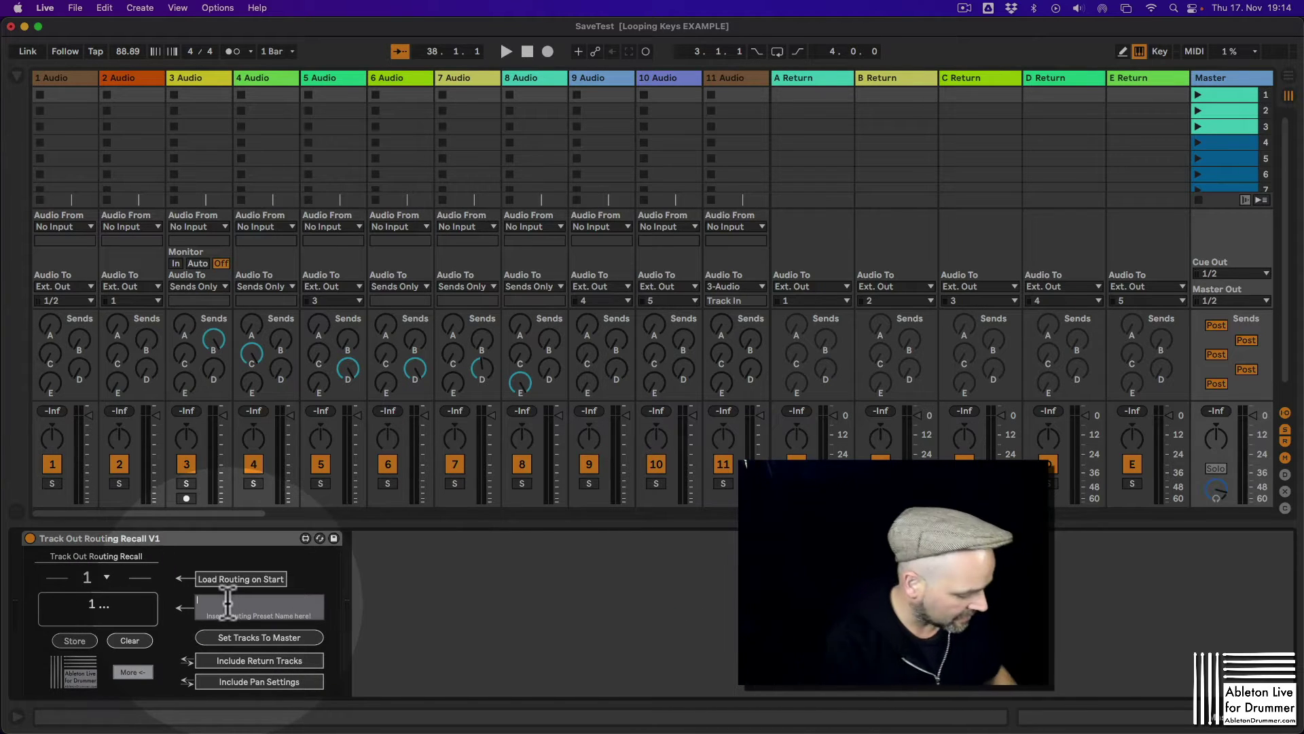
type("P")
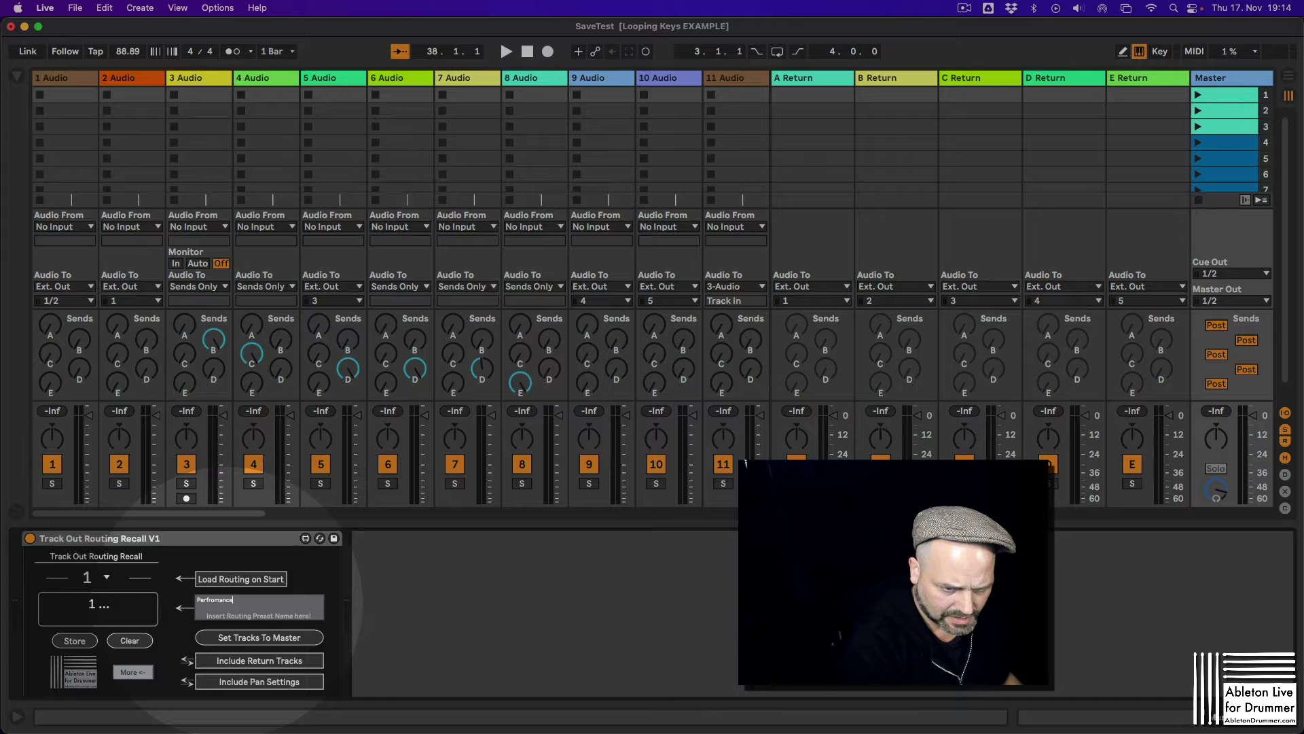
type("erfromance")
key("Return")
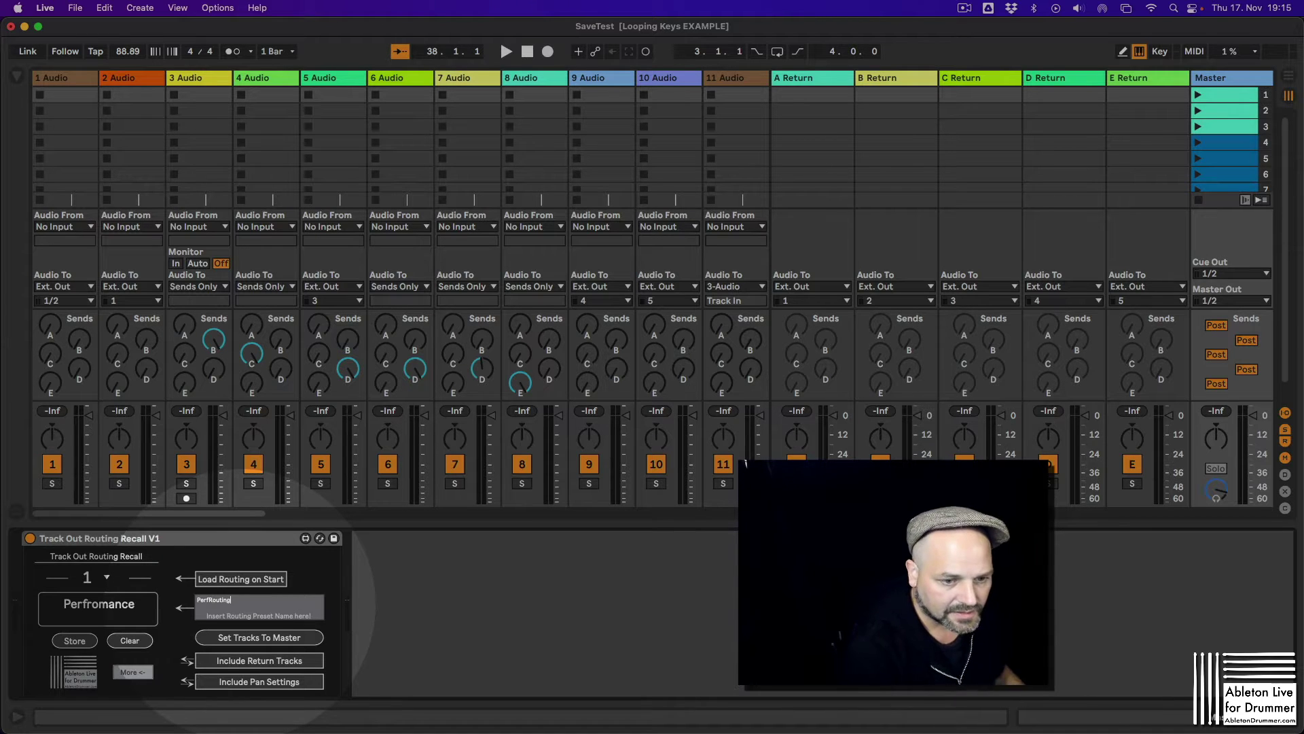
key("Return")
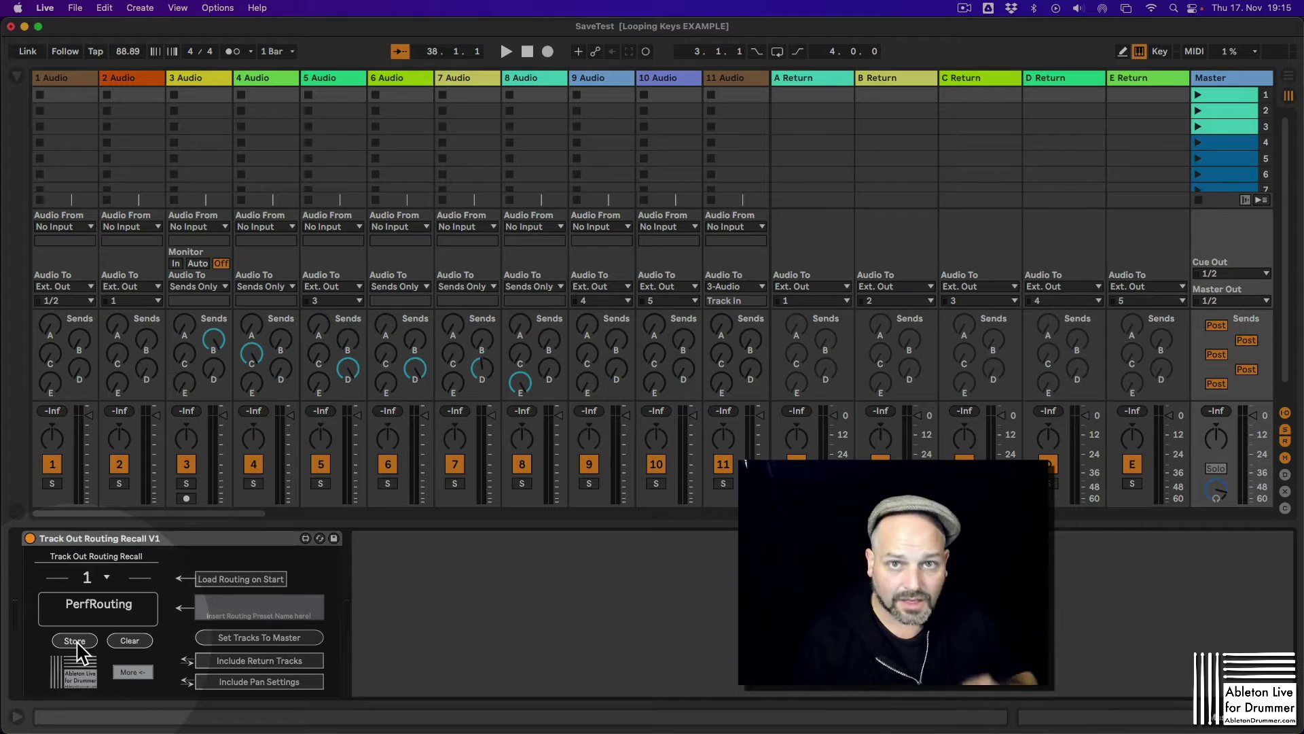
Step: Set Audio Output Device to Mac mini Speakers and close Preferences
left_click(498, 577)
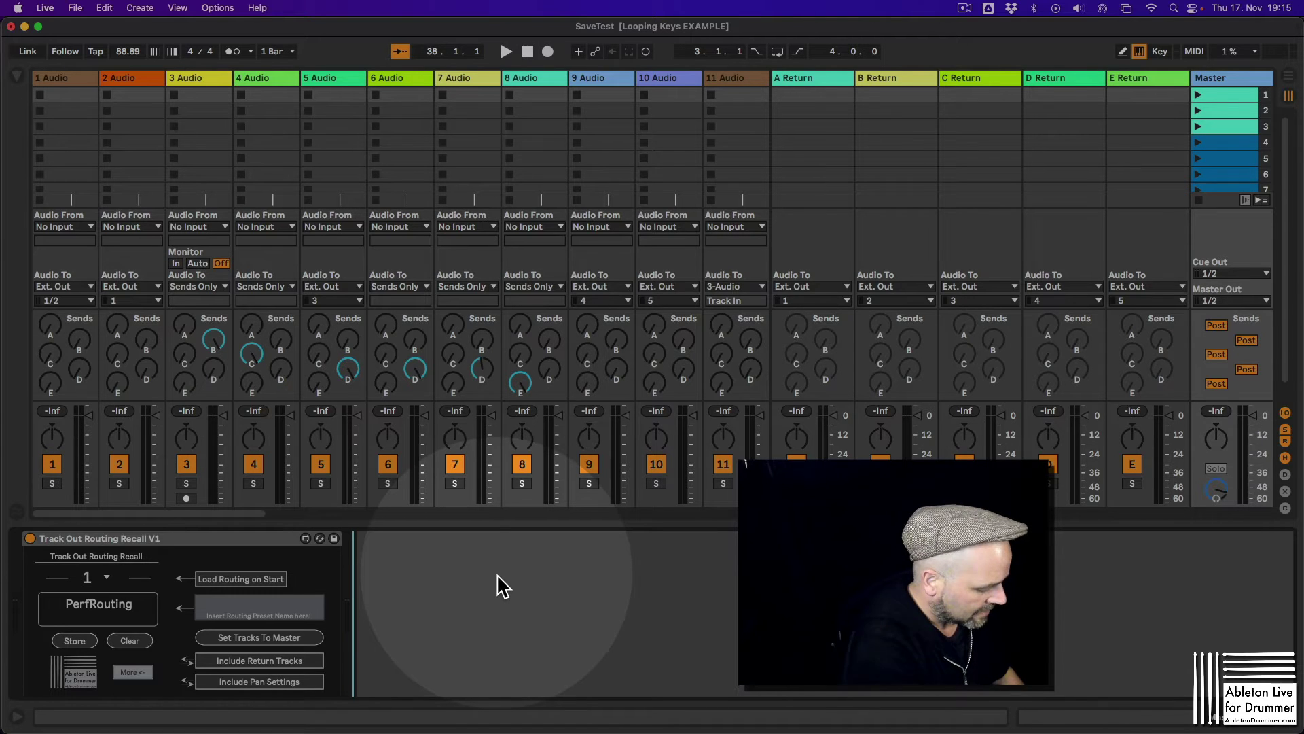
key("super+comma")
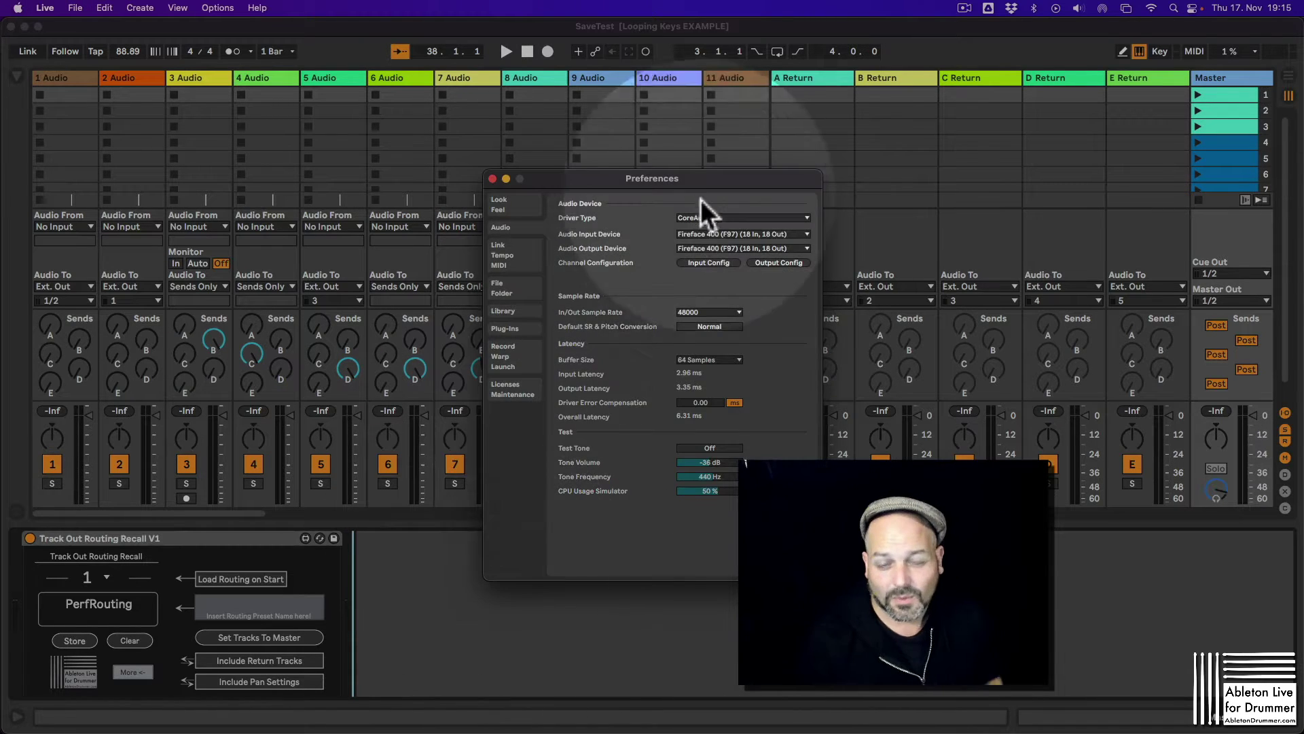
left_click(717, 250)
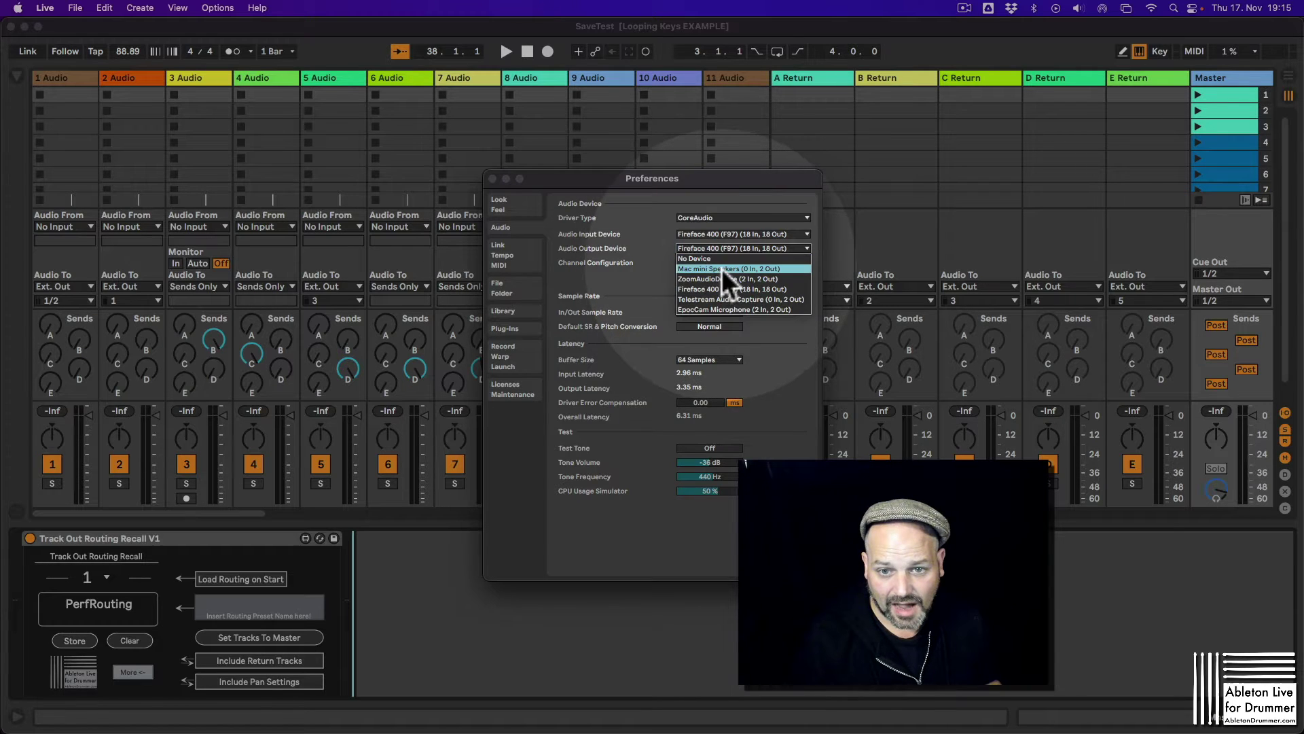
left_click(721, 268)
left_click(494, 178)
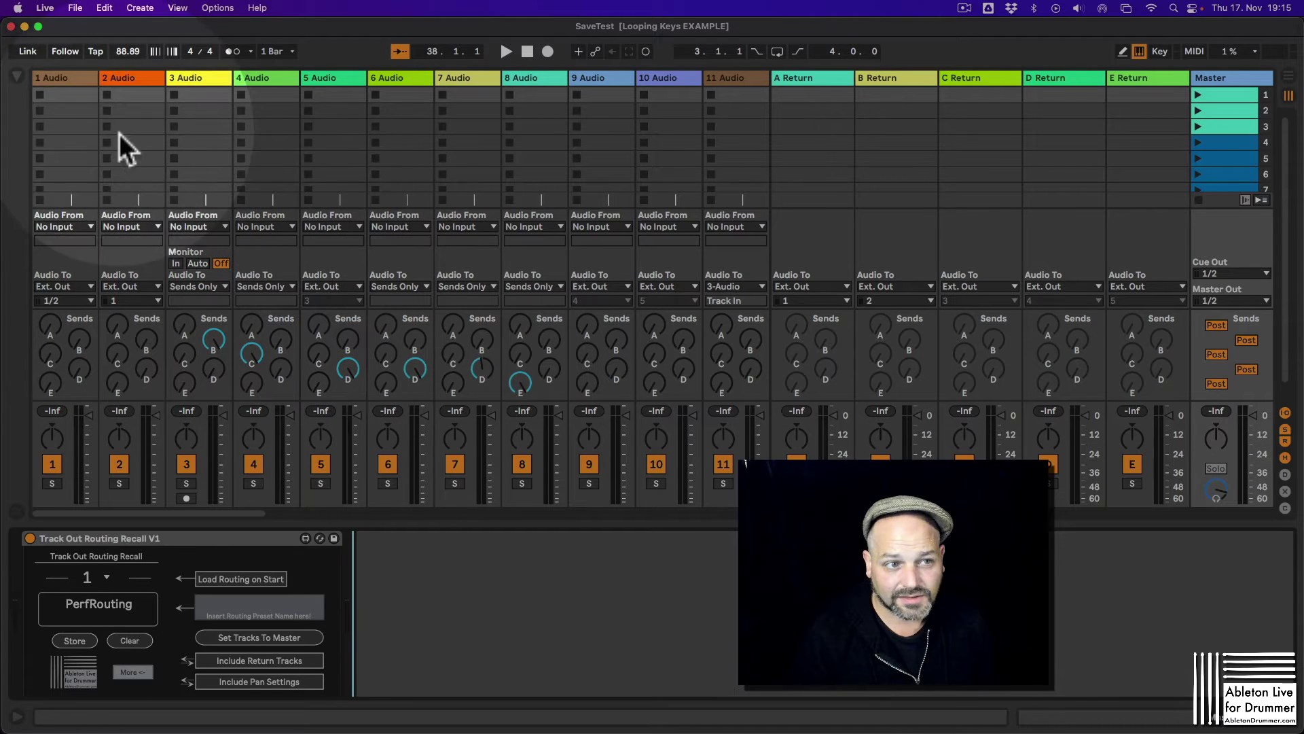
Step: Route track 2's Audio To output to Master
left_click(53, 78)
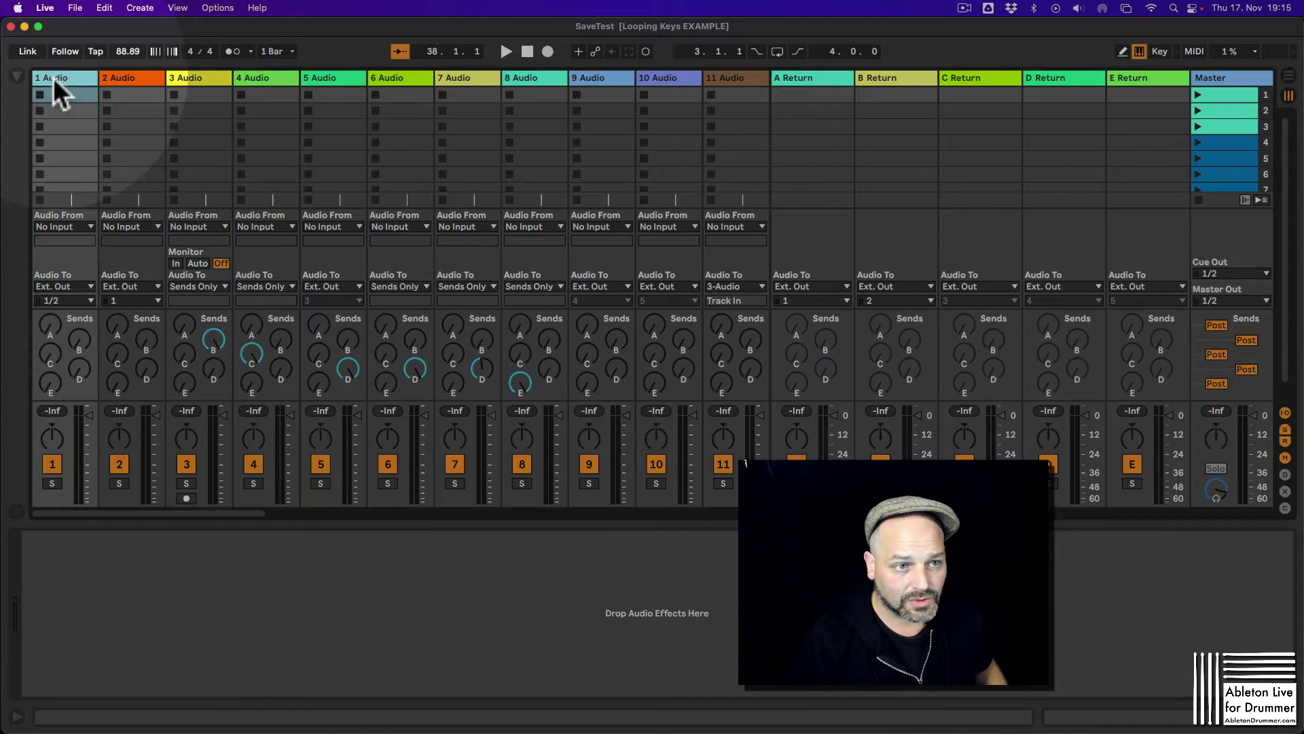
left_click(120, 78)
left_click(133, 285)
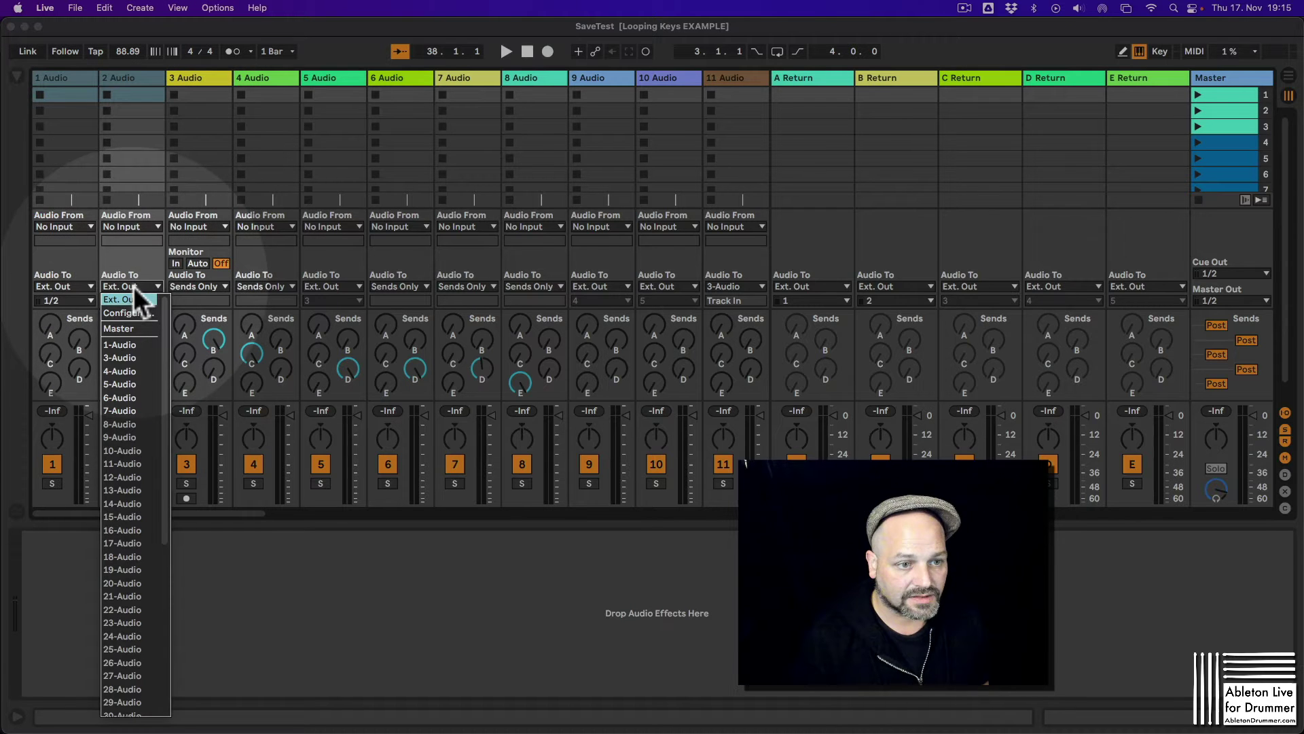
left_click(129, 329)
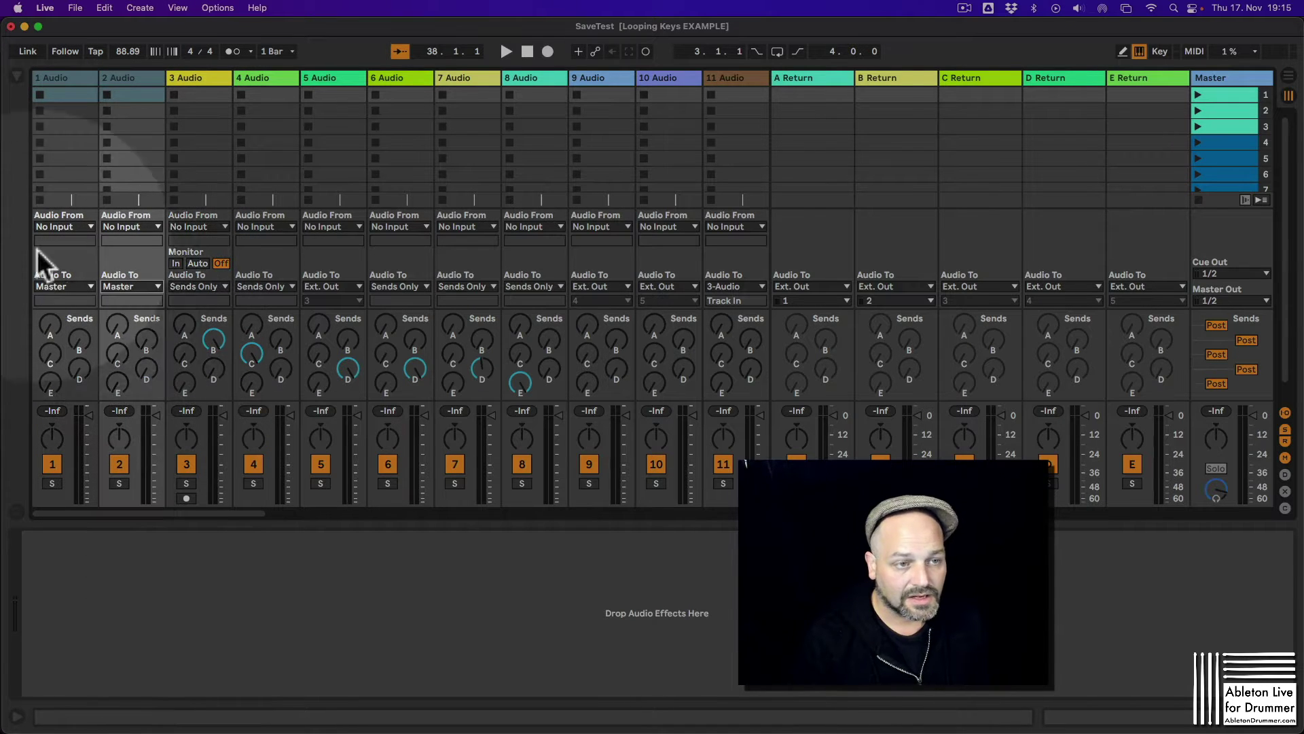
Step: On the Master track's routing recall device, set all tracks to Master
left_click(1210, 79)
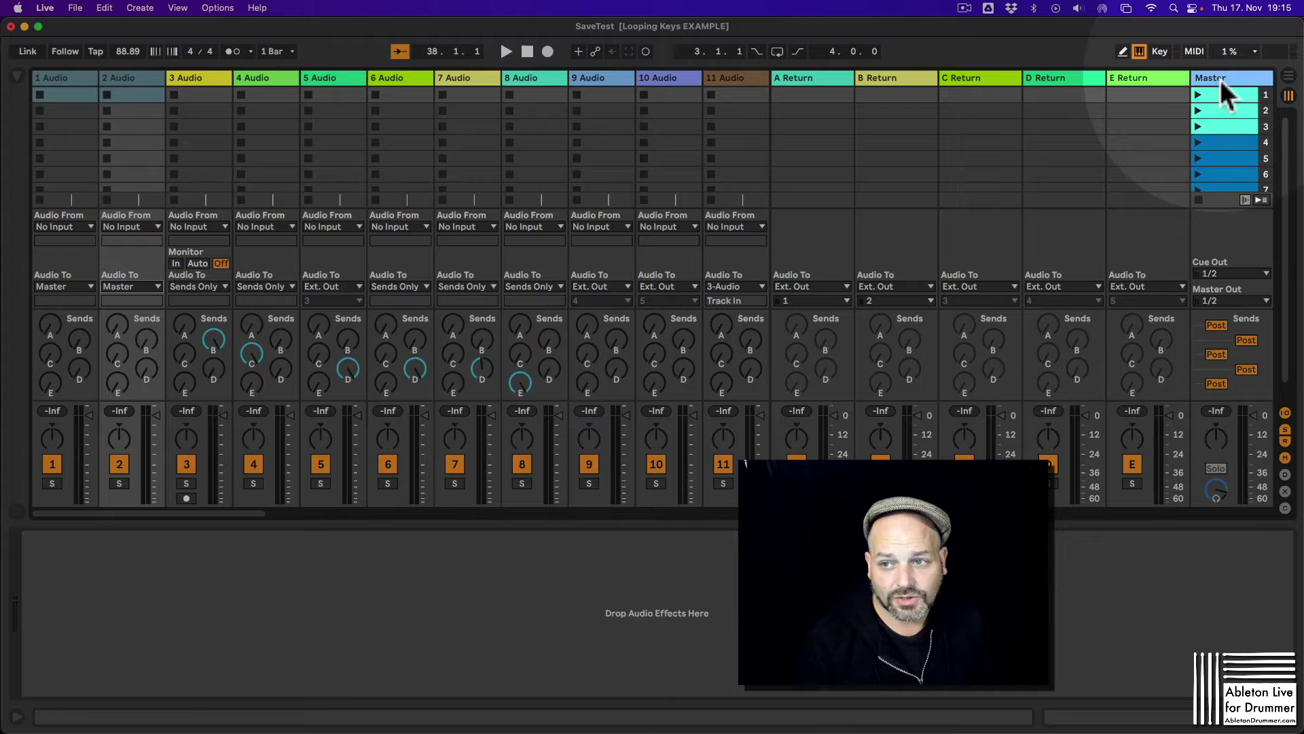
left_click(262, 639)
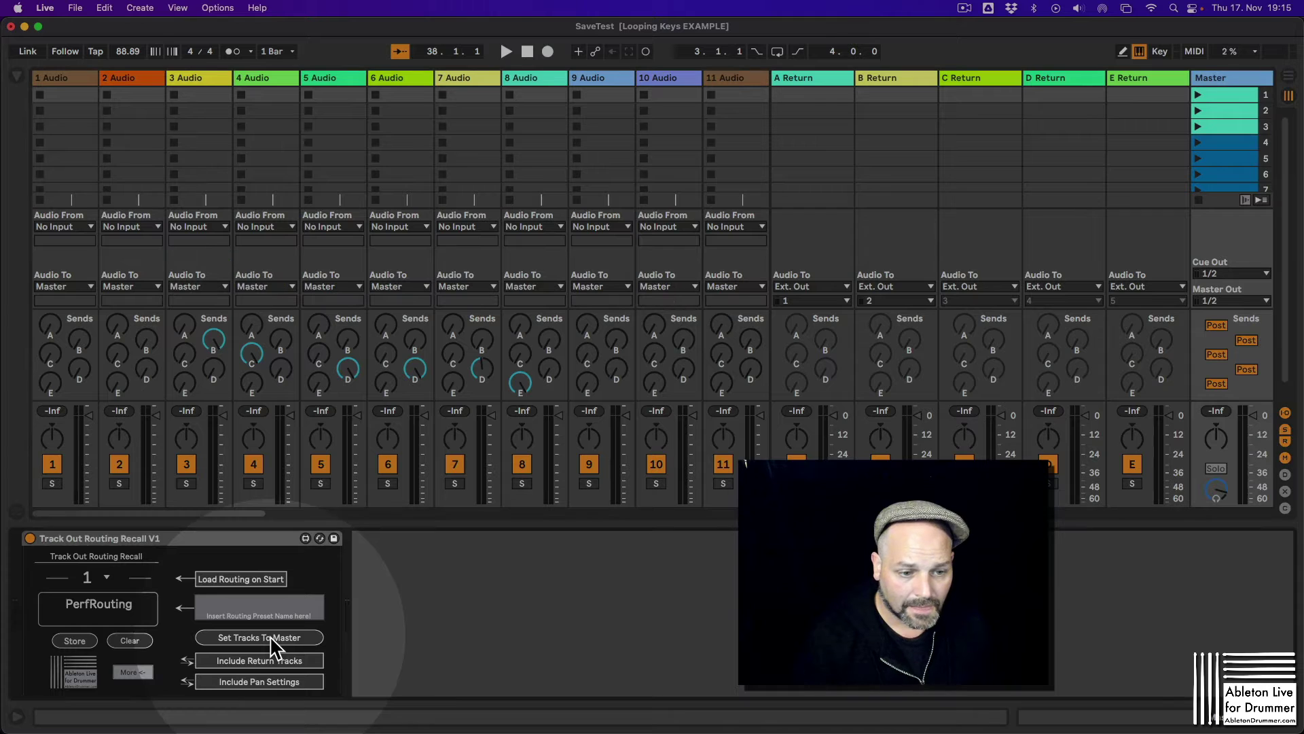
left_click(271, 639)
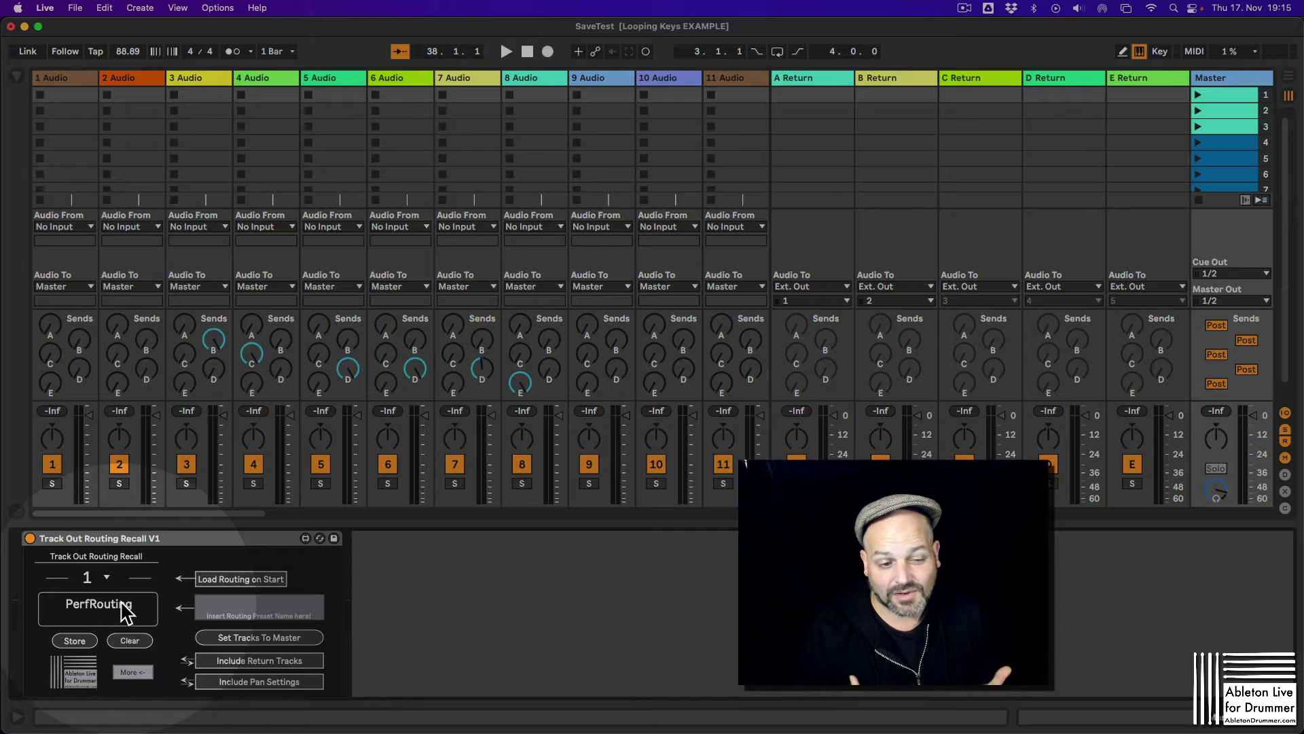
Step: Turn on Load Routing on Start so preset 1, PerfRouting, loads automatically
left_click(223, 577)
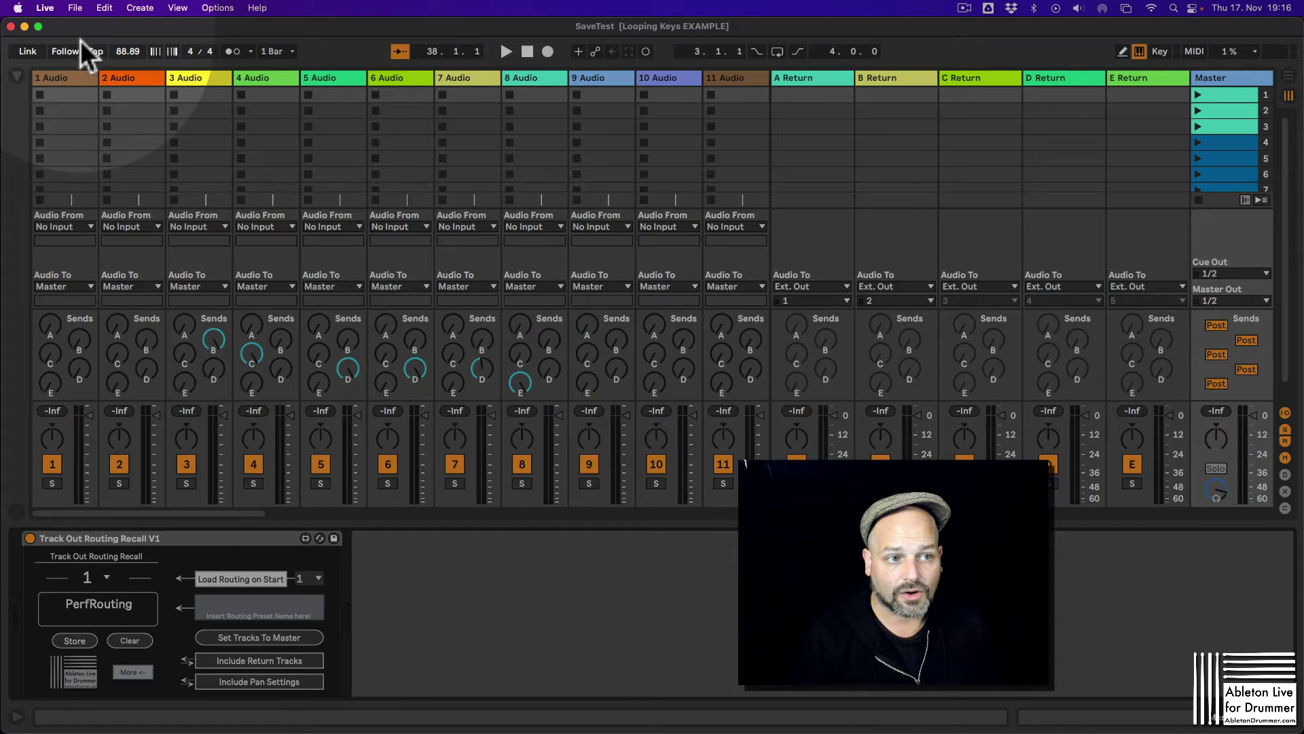
Step: Reopen the recent set SaveTest.als and check track 5's output channel choices
left_click(76, 8)
mouse_move(108, 57)
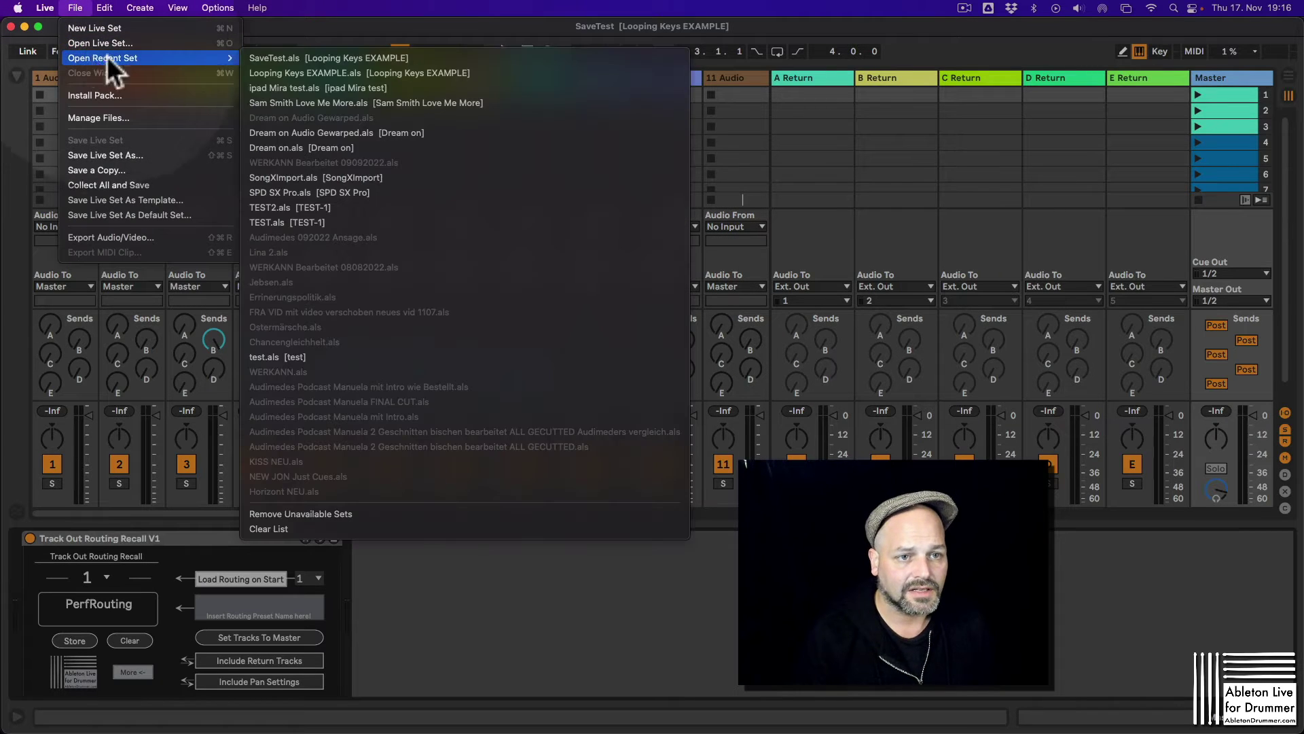
left_click(272, 61)
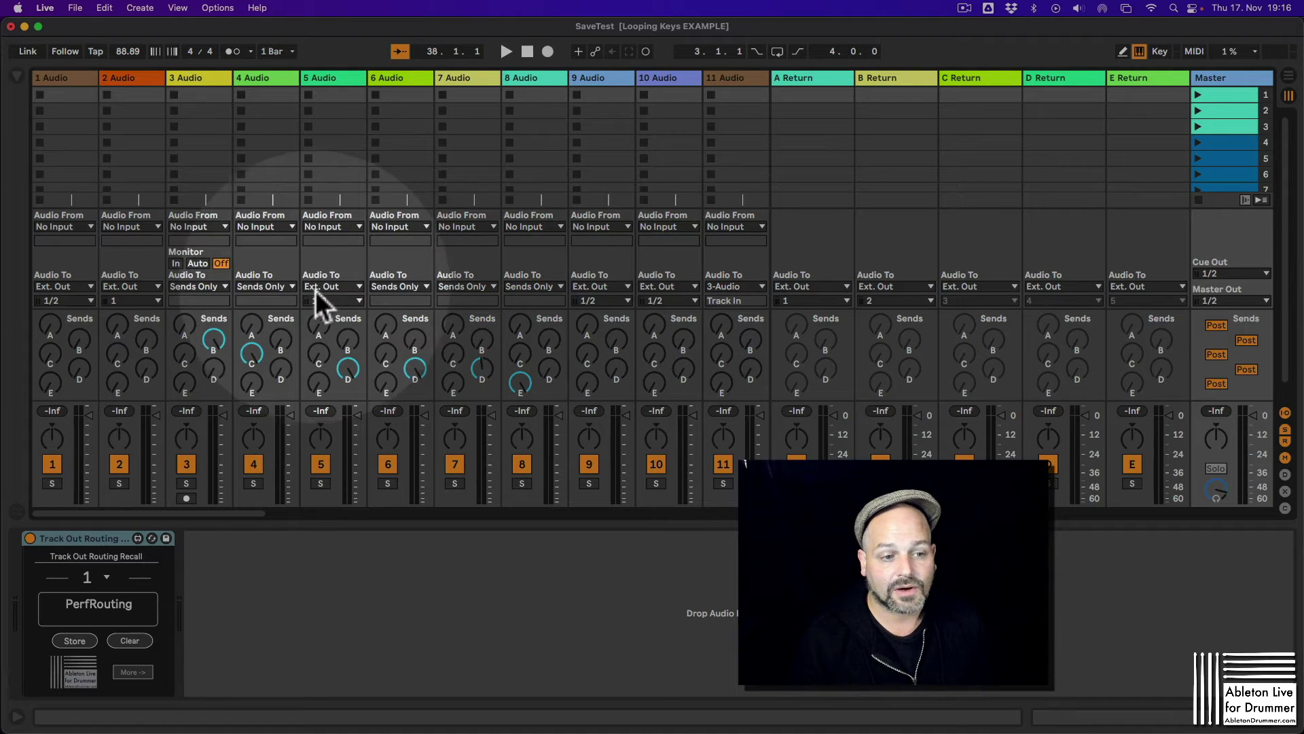
left_click(349, 301)
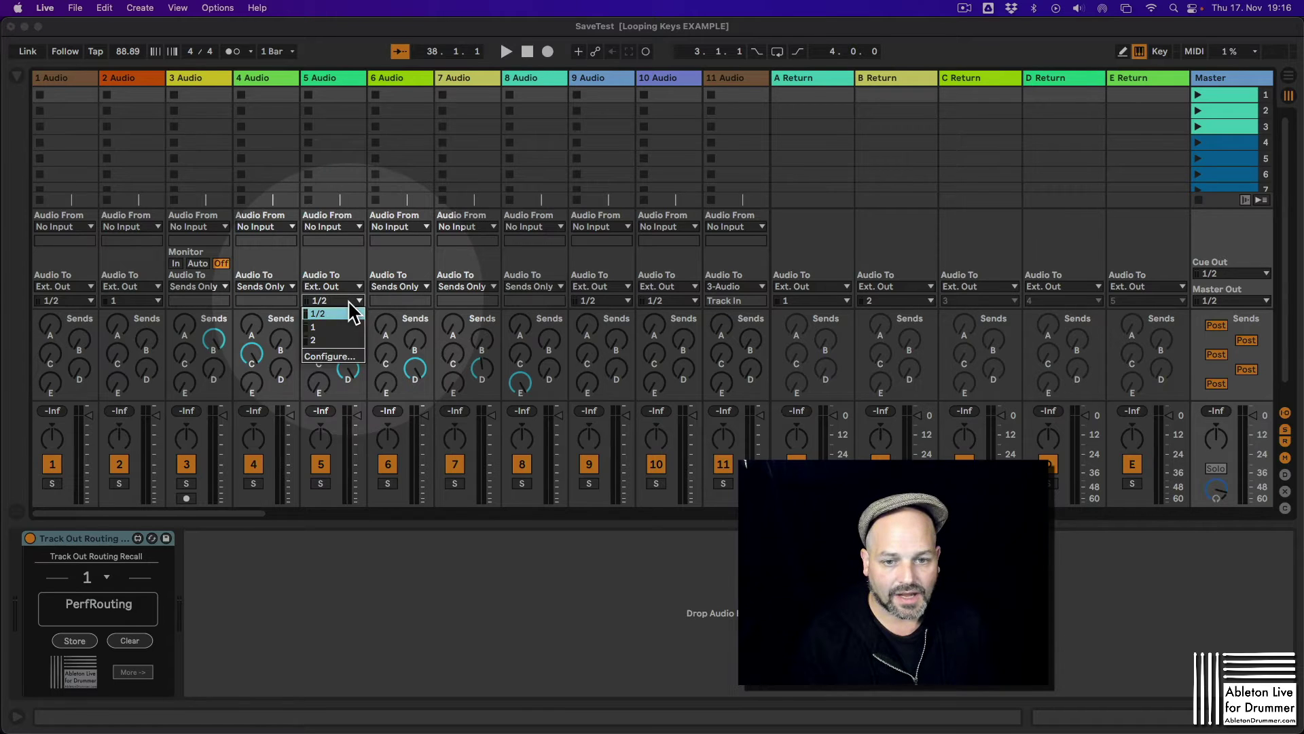
left_click(348, 301)
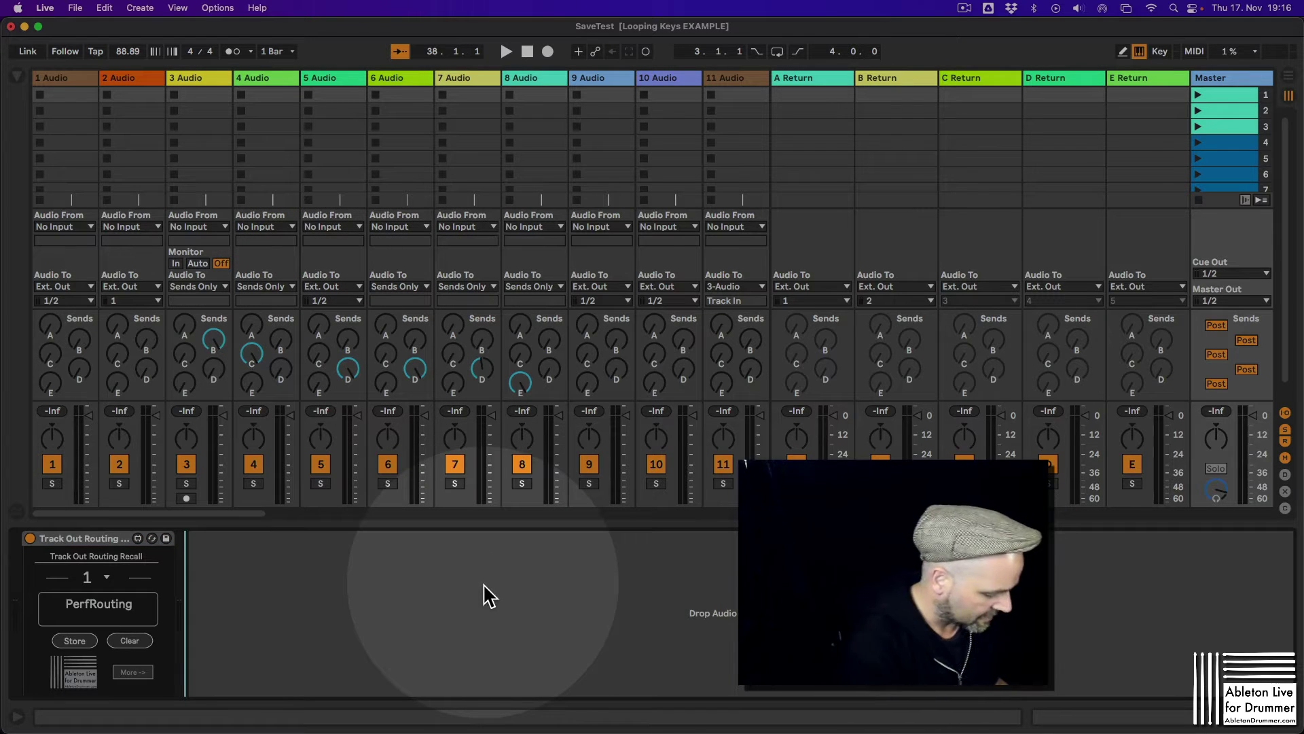
Step: Set the audio output device to Fireface 400 (F97)
key("super+comma")
left_click(703, 248)
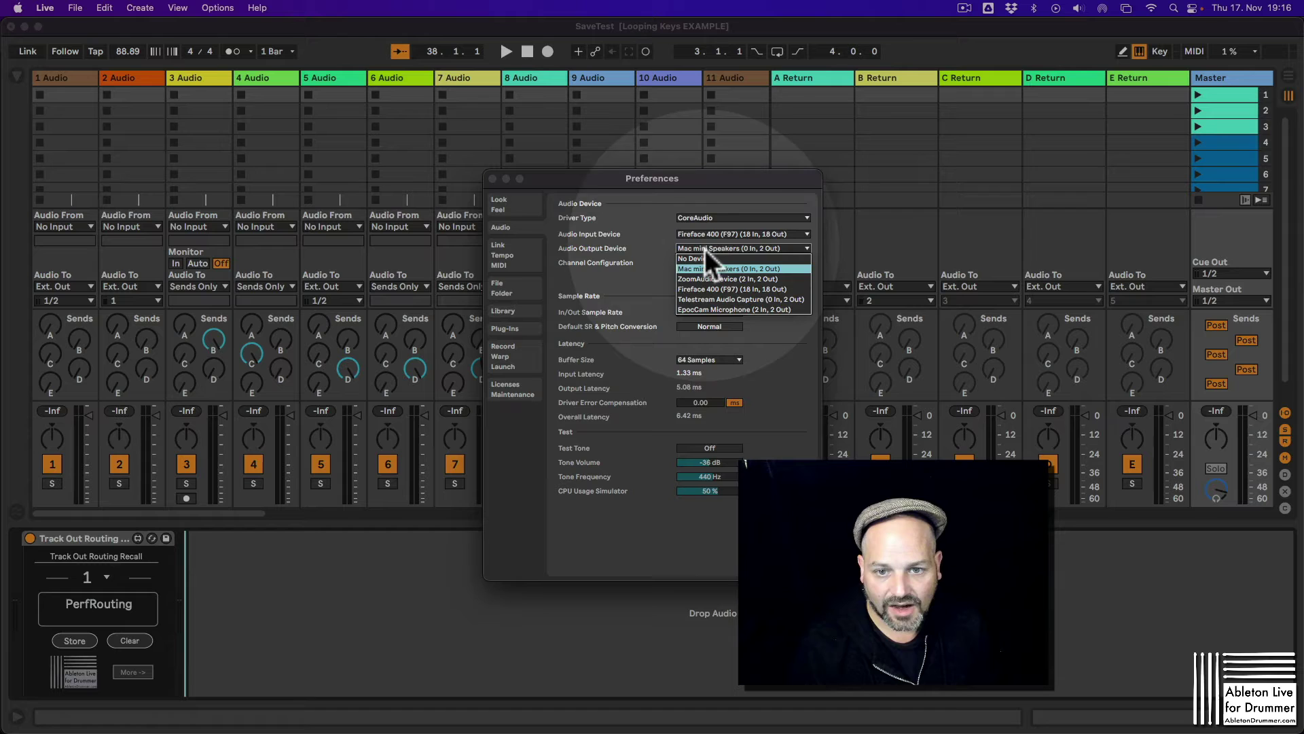
left_click(707, 288)
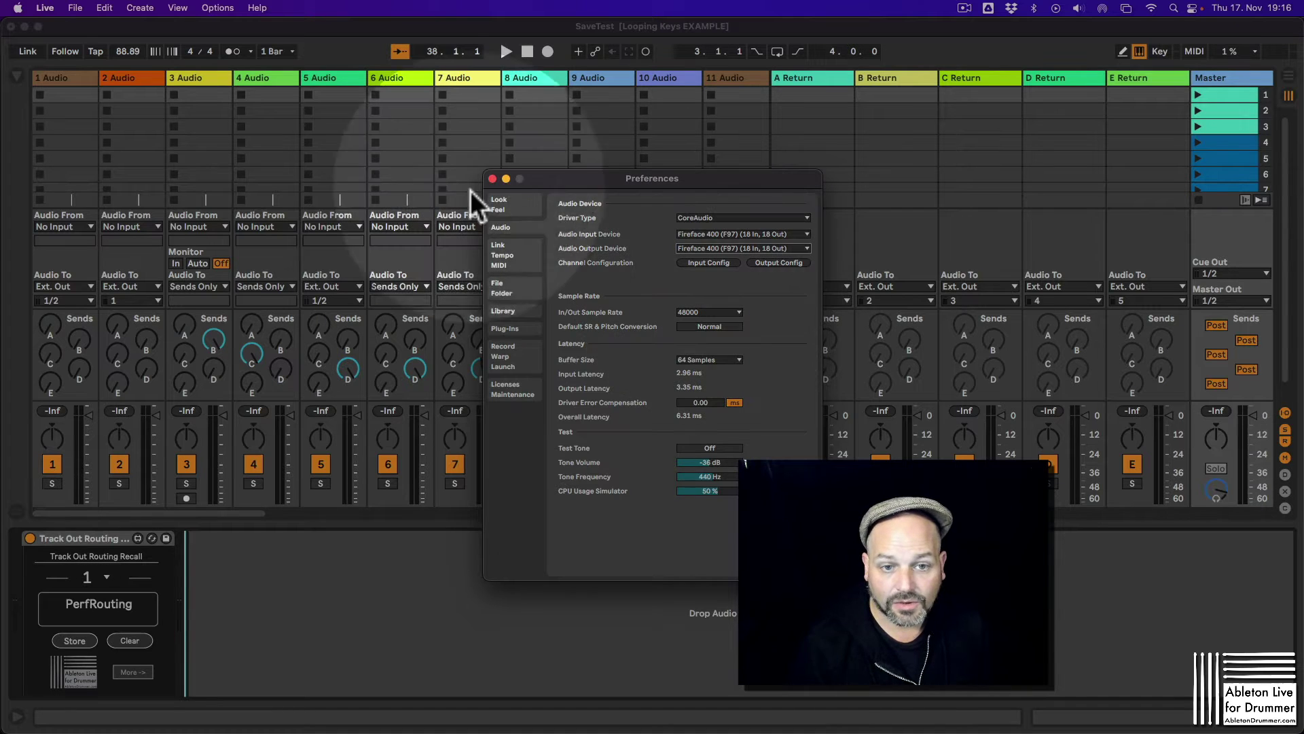
left_click(492, 178)
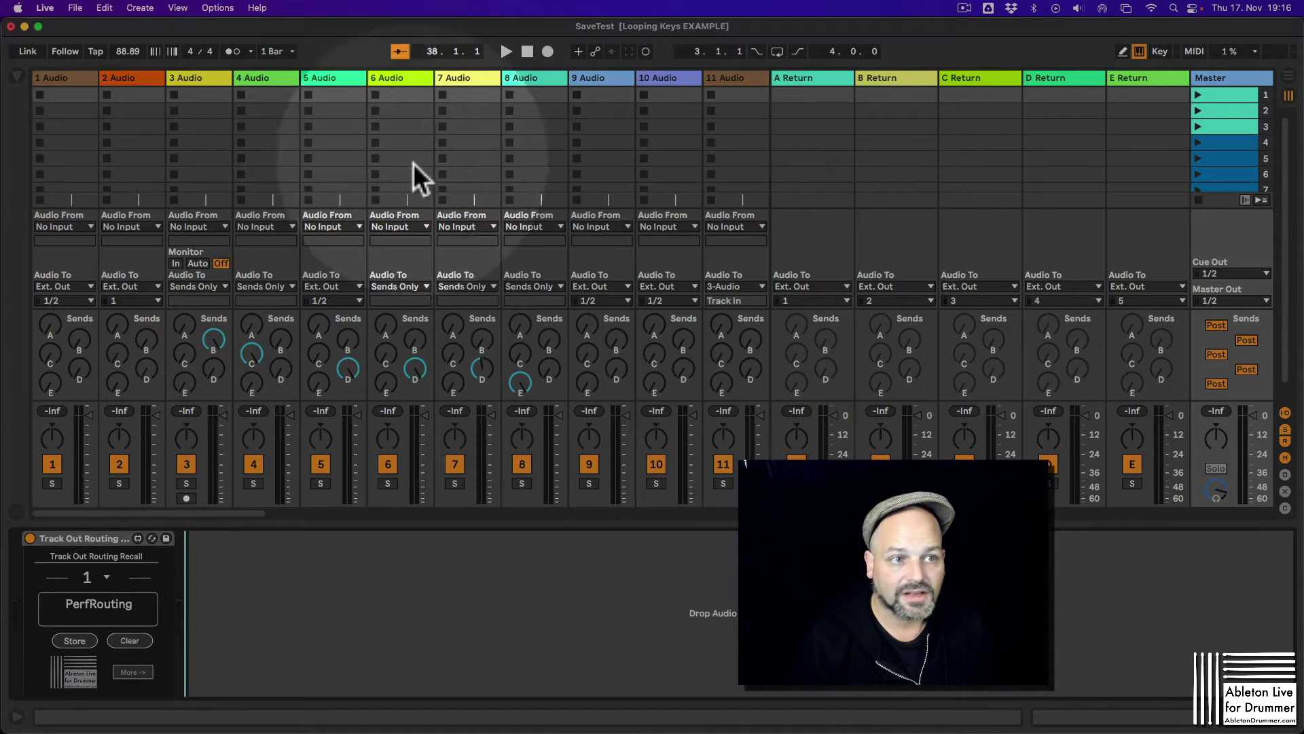
Step: Reopen SaveTest.als from recent sets without saving changes
left_click(75, 9)
mouse_move(102, 58)
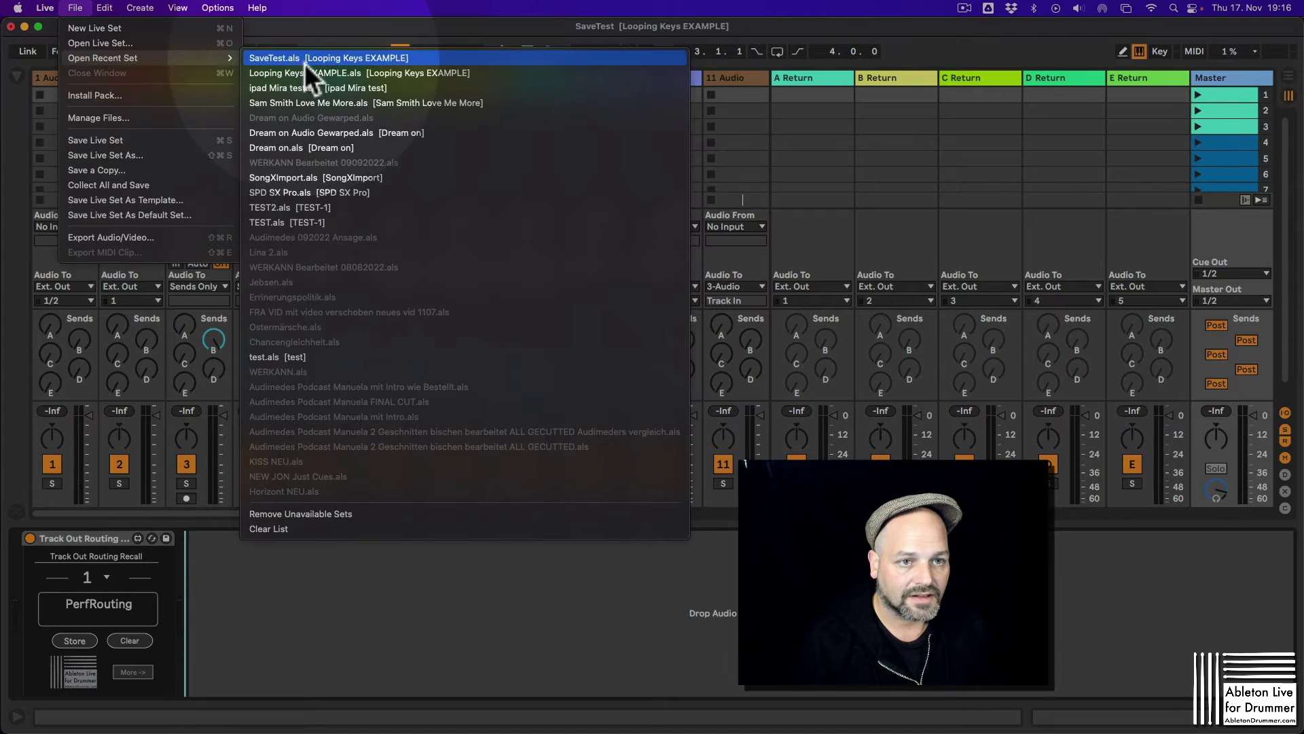
left_click(304, 64)
left_click(533, 411)
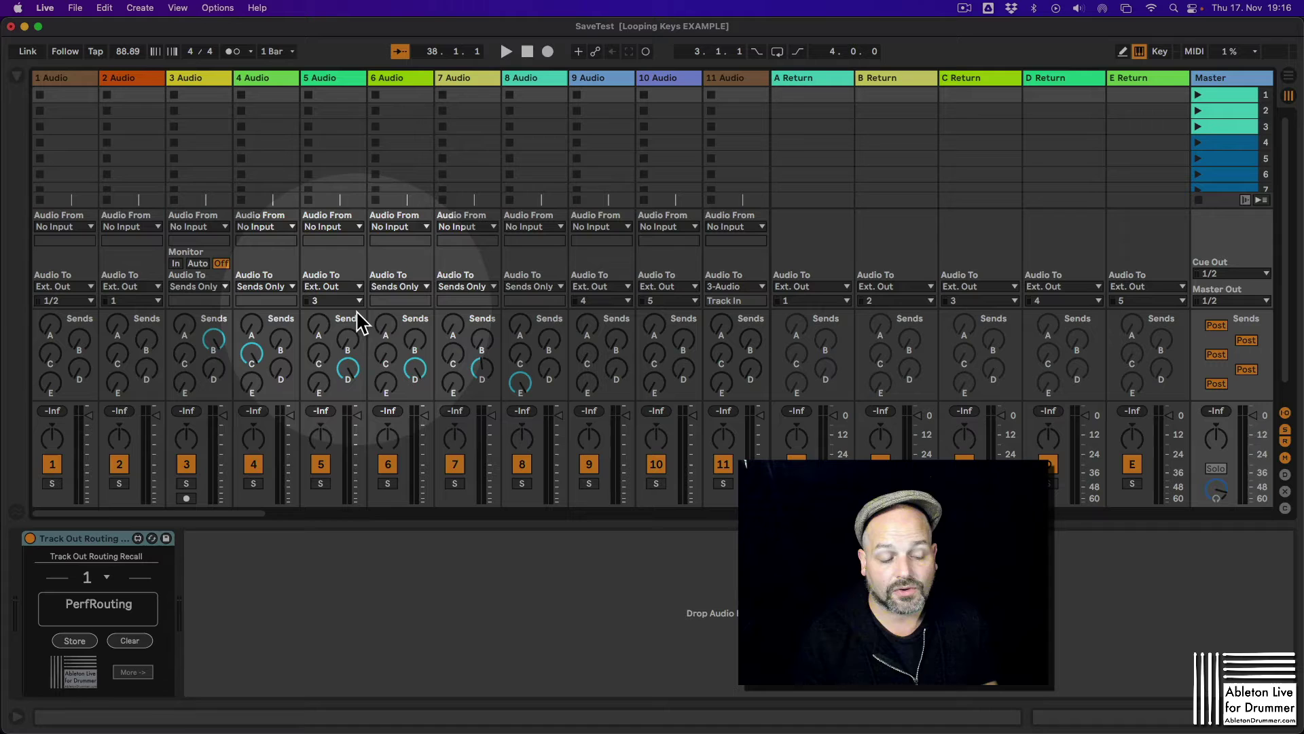
Step: Send every audio track to Master, then pick slot 2 and type the name 'AllMaster'
left_click(133, 672)
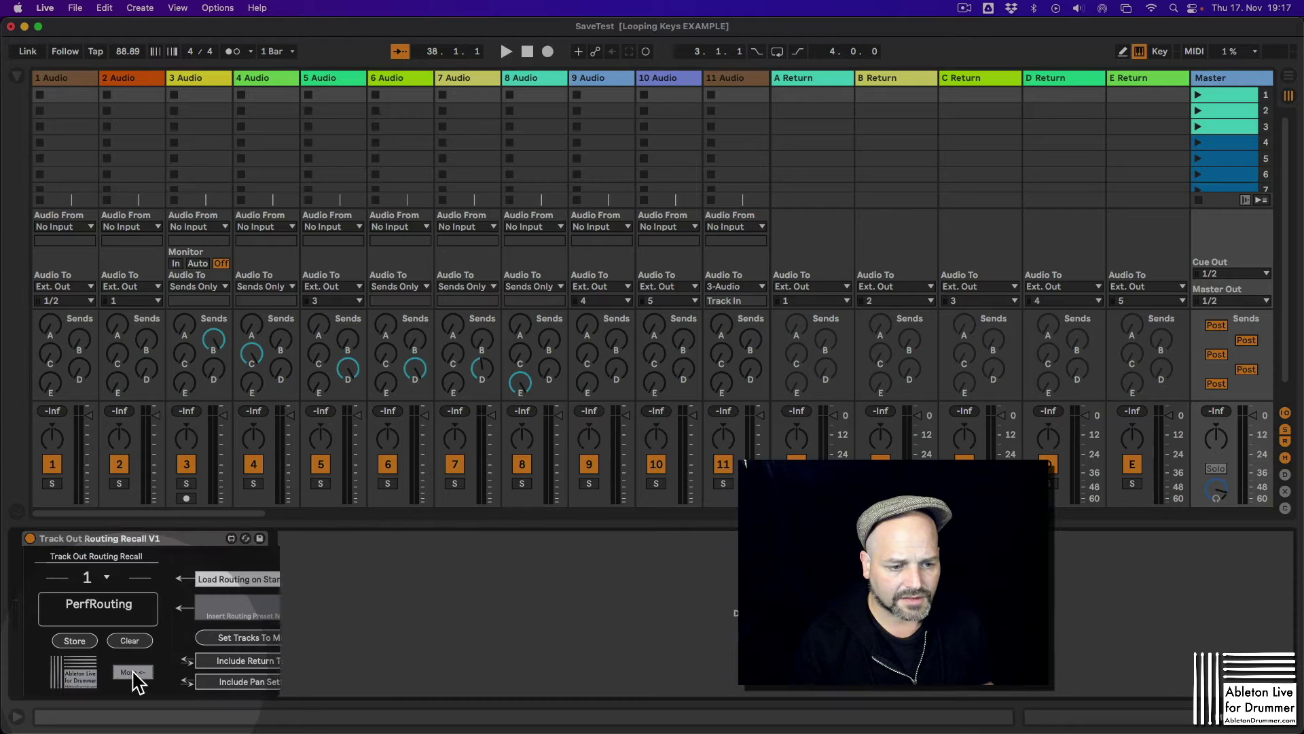
left_click(236, 639)
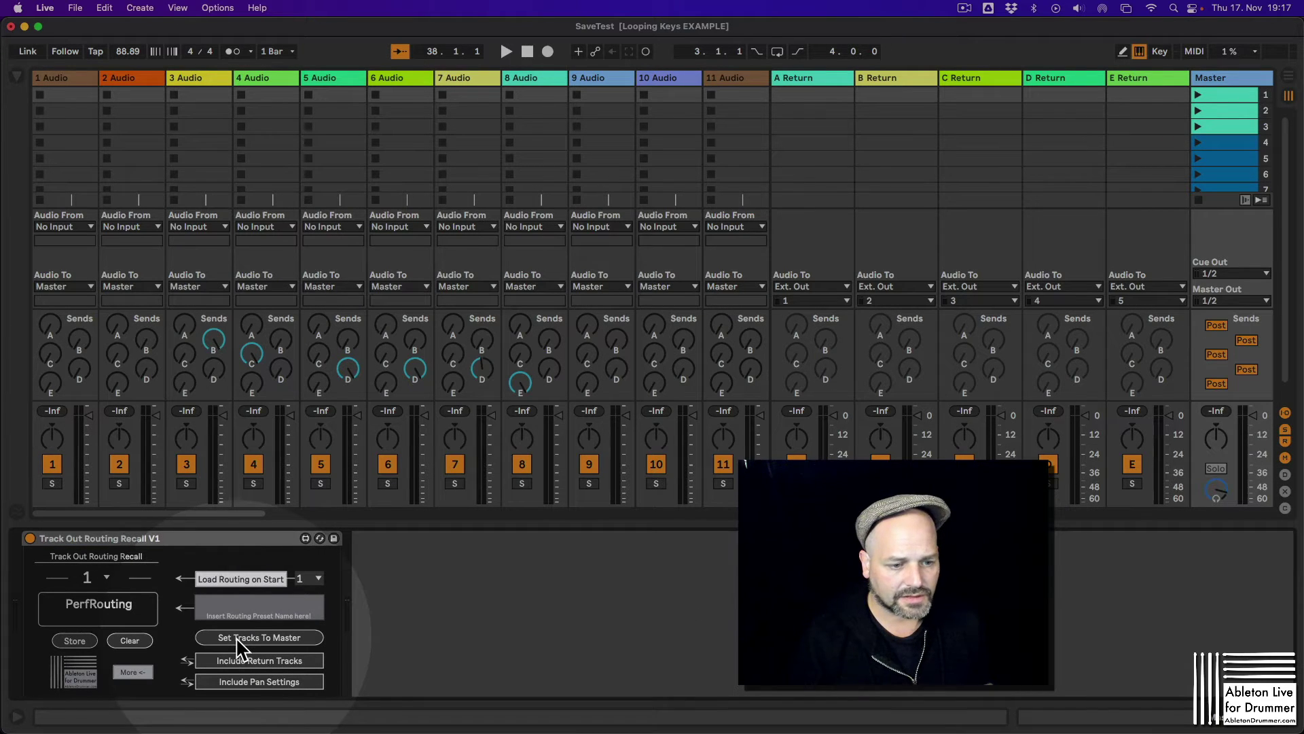
left_click(102, 576)
left_click(94, 338)
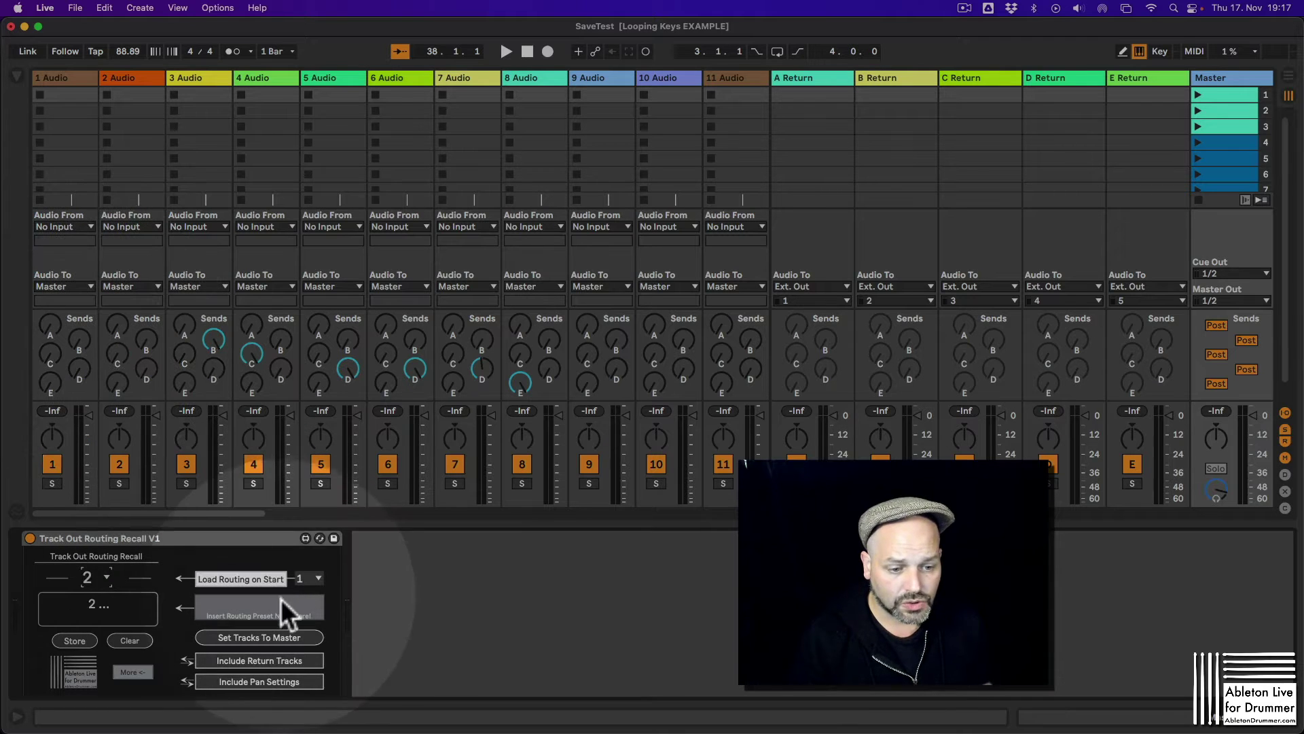
left_click(272, 601)
type("A")
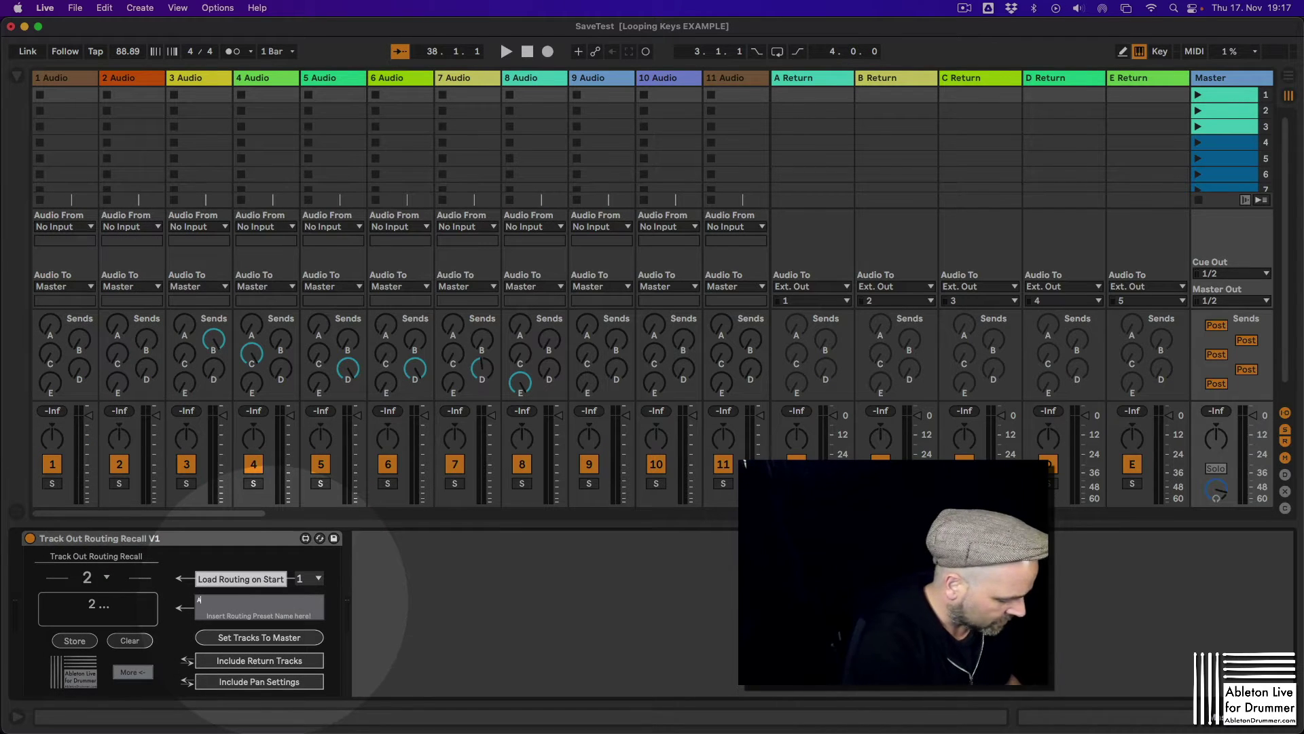
type("llMaster")
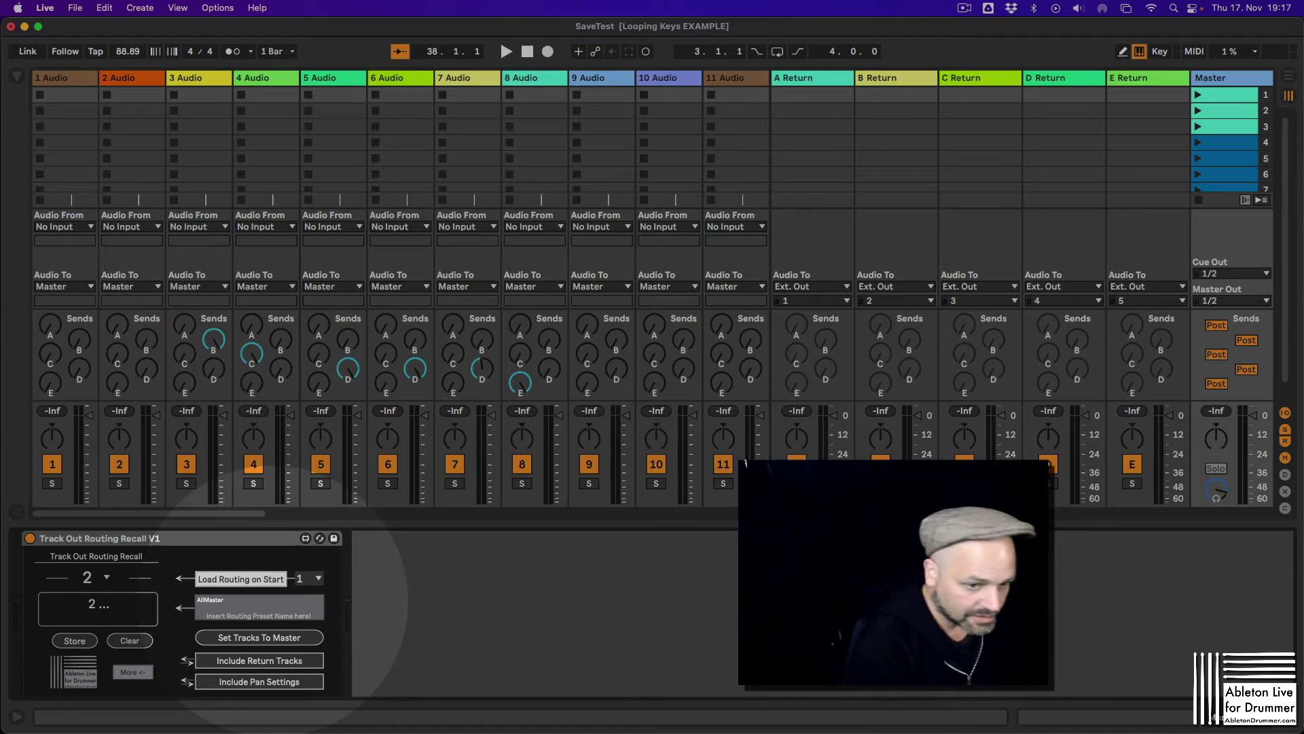
Step: Commit the AllMaster name, then load presets 1, 2, and 1 again
key("Return")
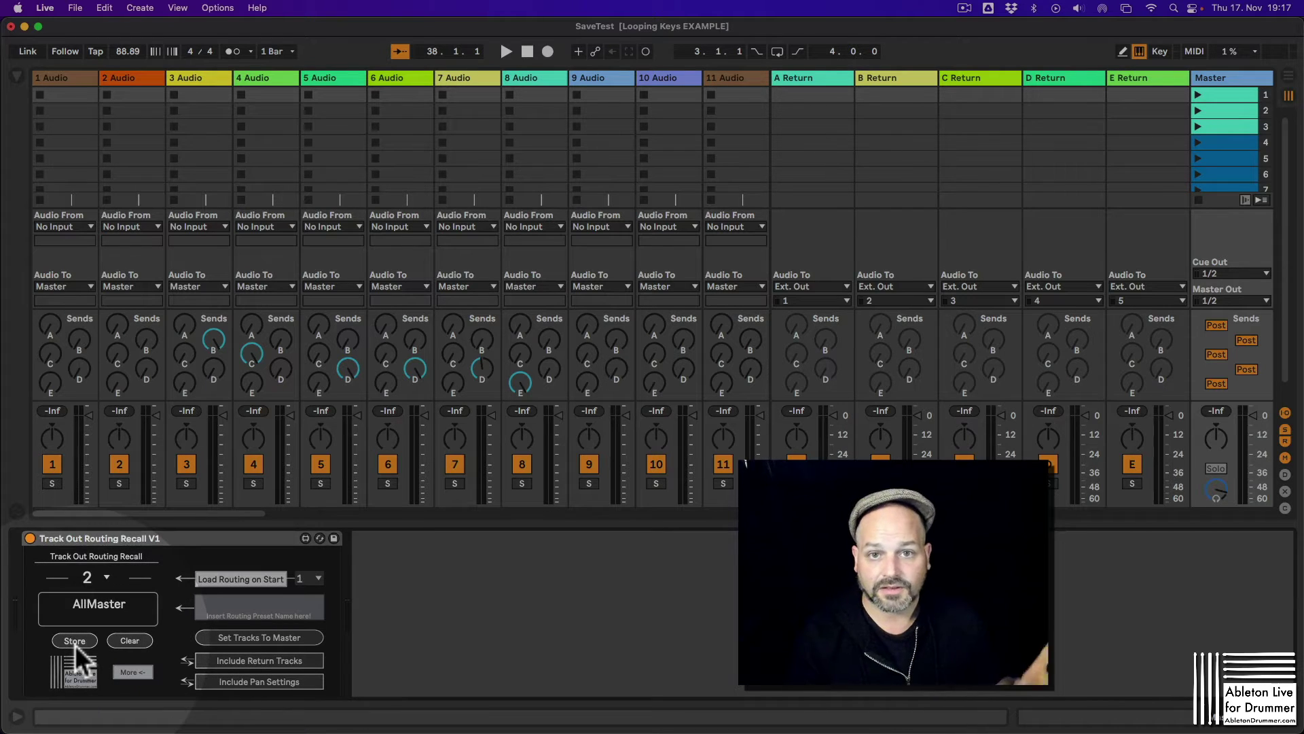
left_click(96, 576)
left_click(91, 309)
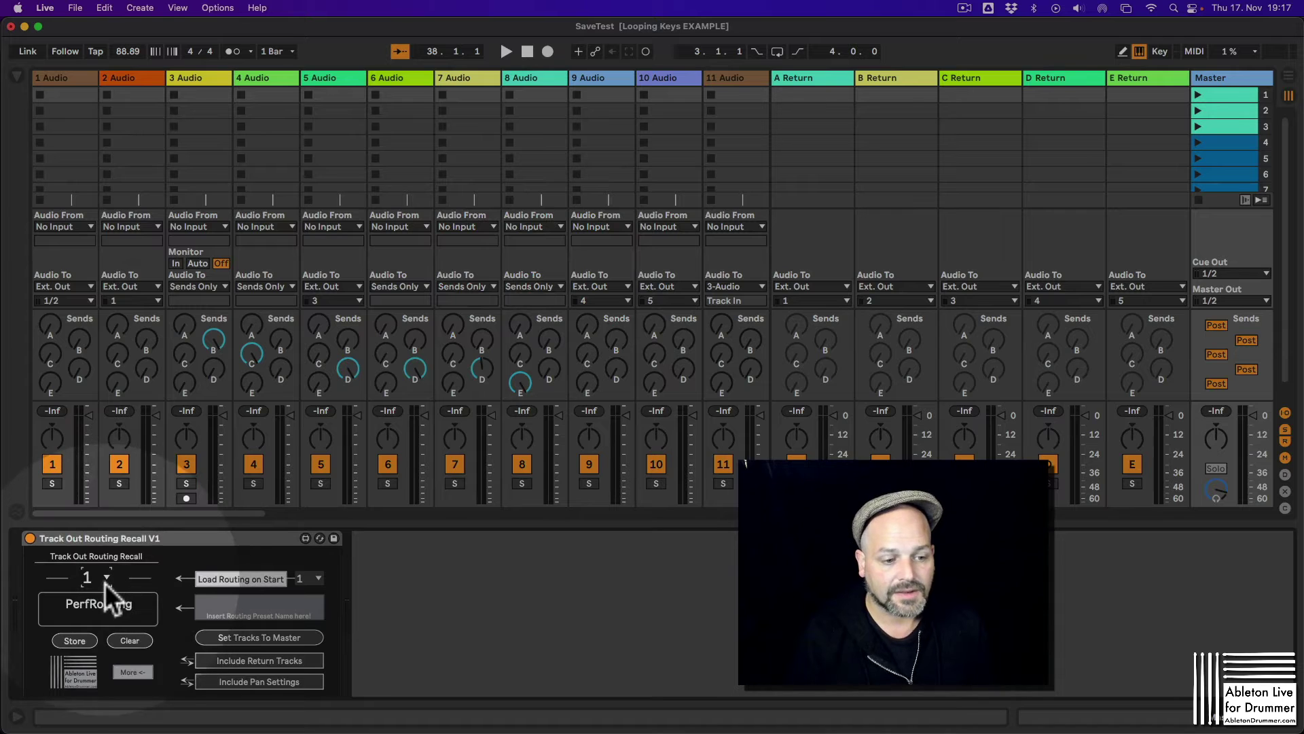
left_click(102, 580)
left_click(98, 341)
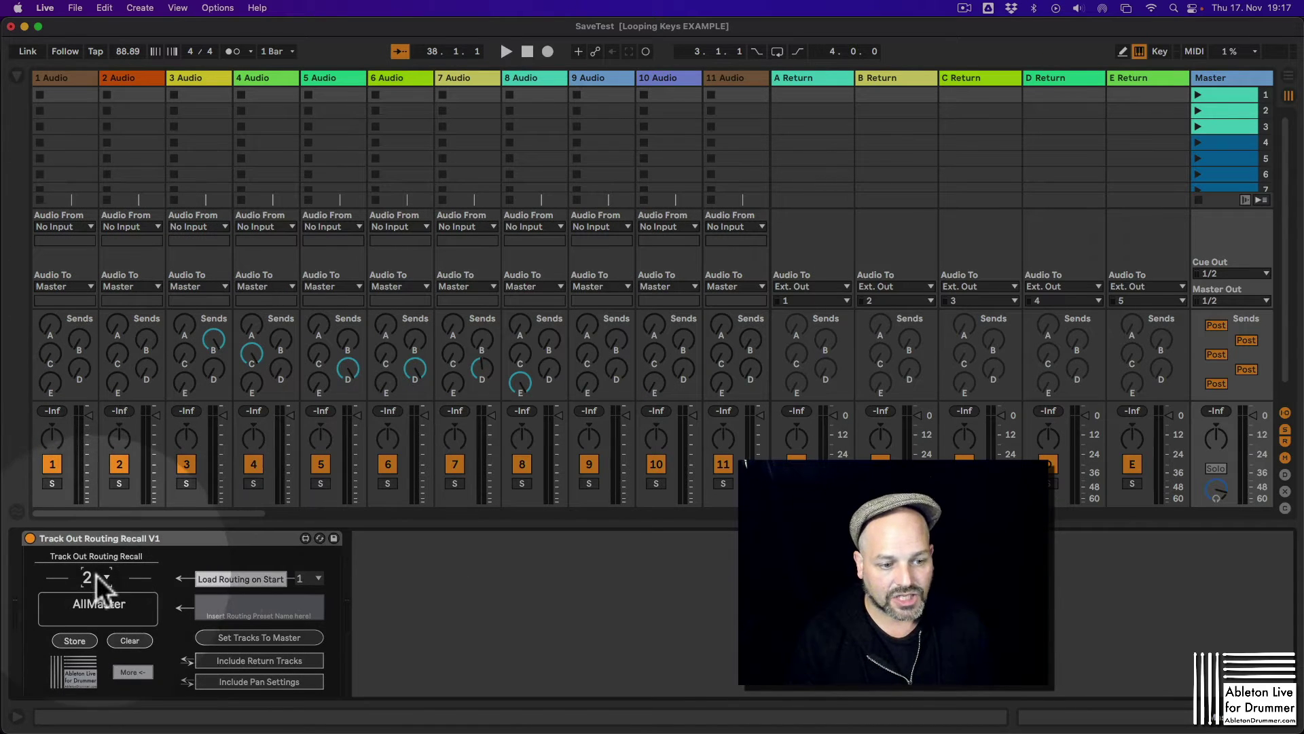
left_click(96, 575)
left_click(91, 314)
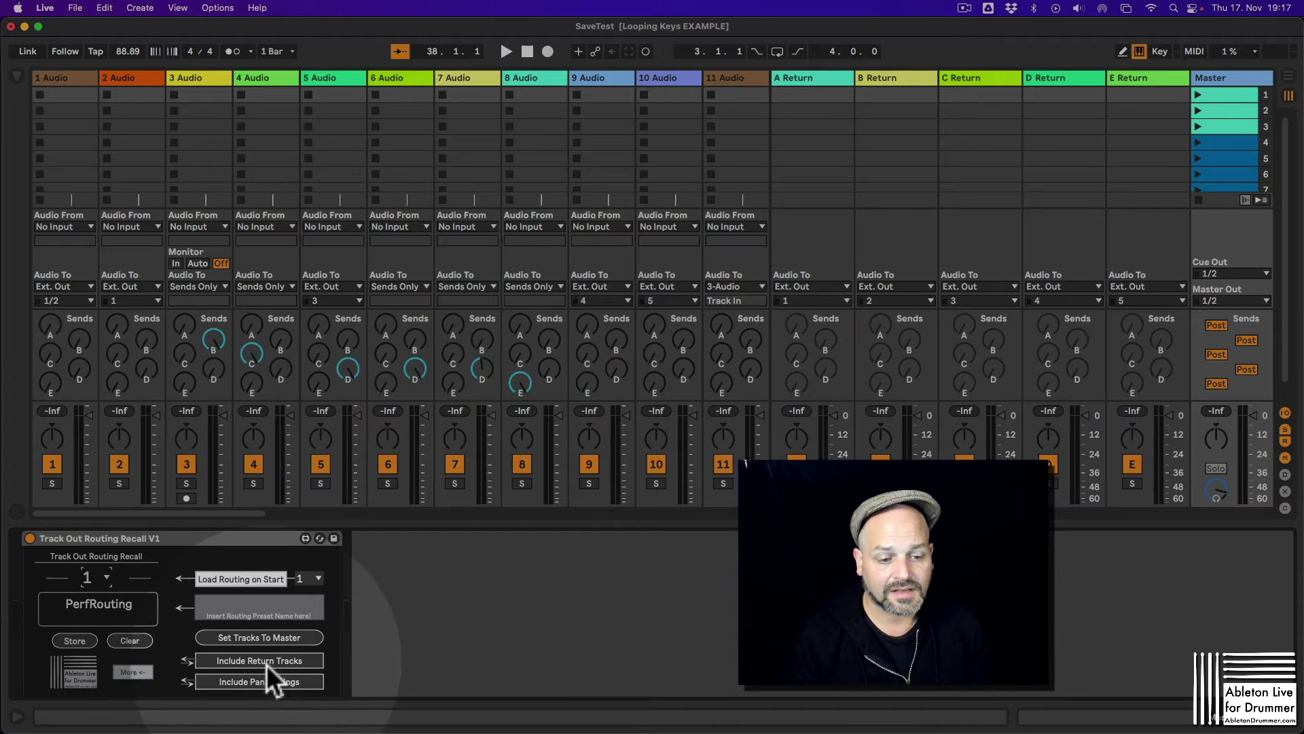
Step: Enable Include Return Tracks, load preset 2, and route the return tracks to Master too
left_click(266, 663)
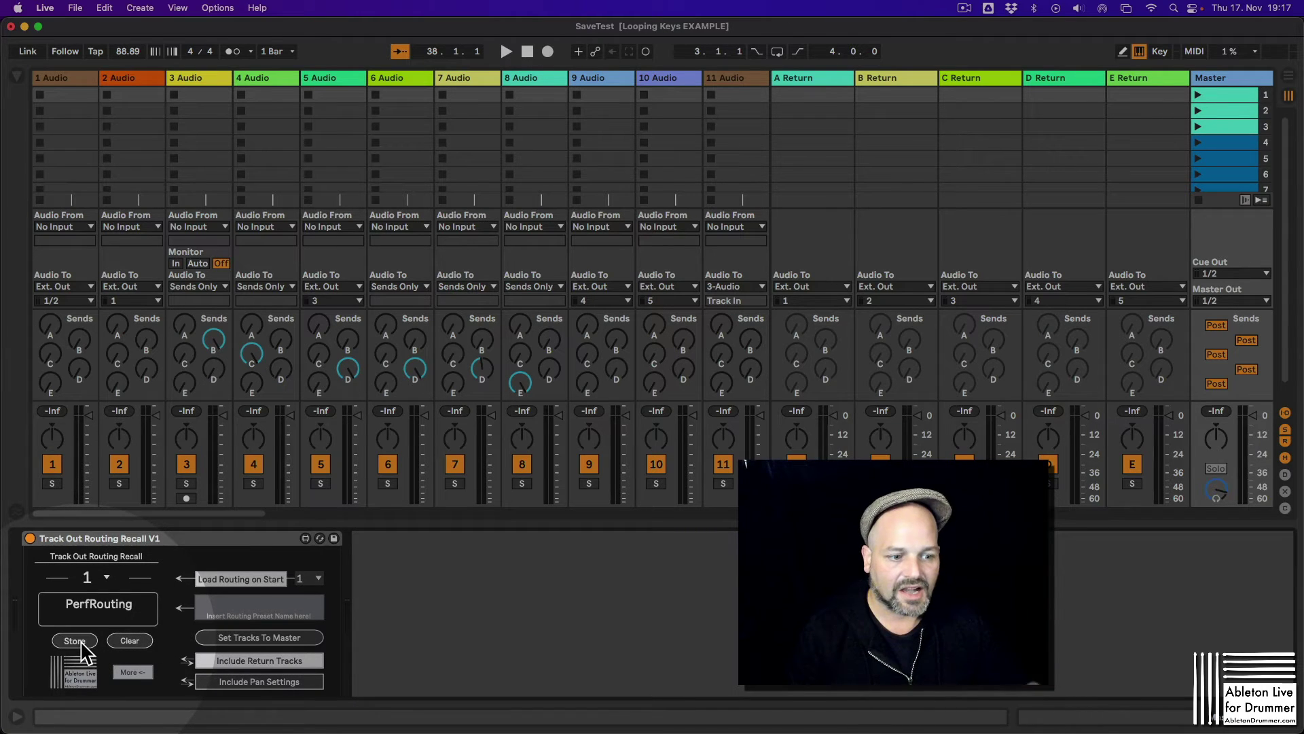
left_click(108, 576)
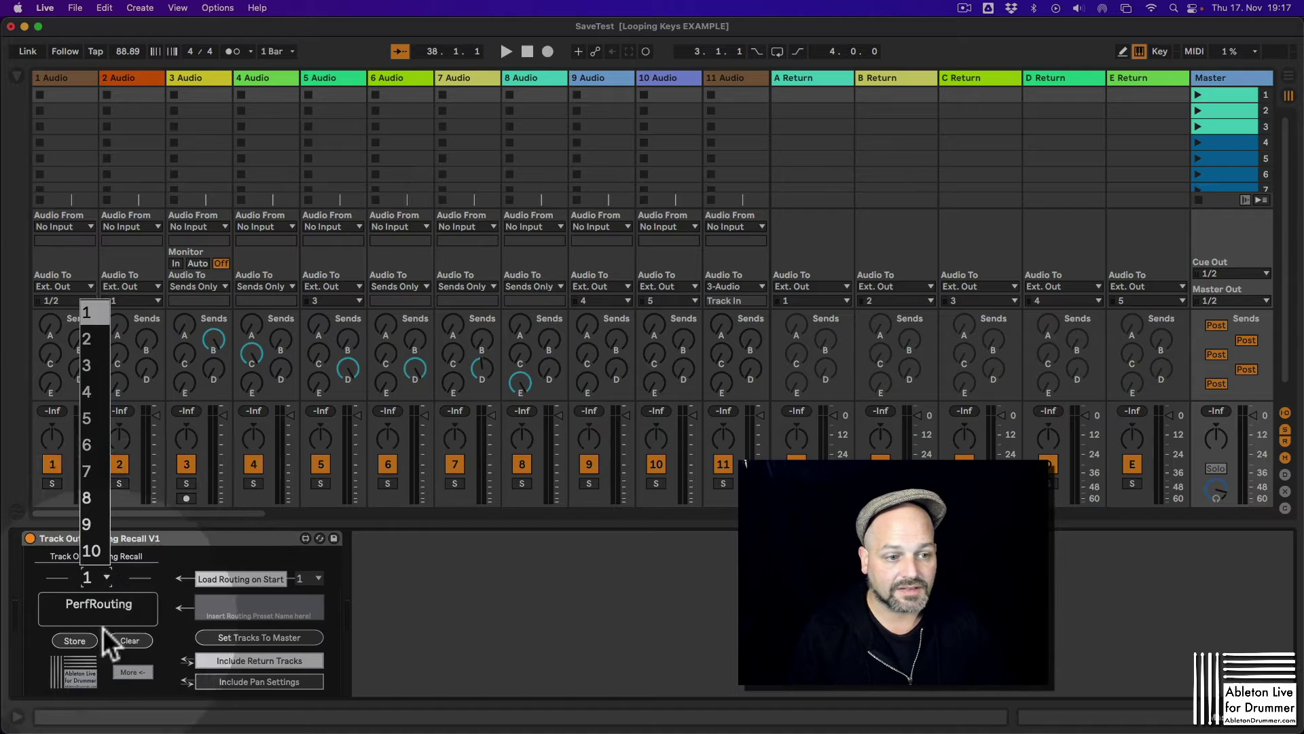
left_click(95, 337)
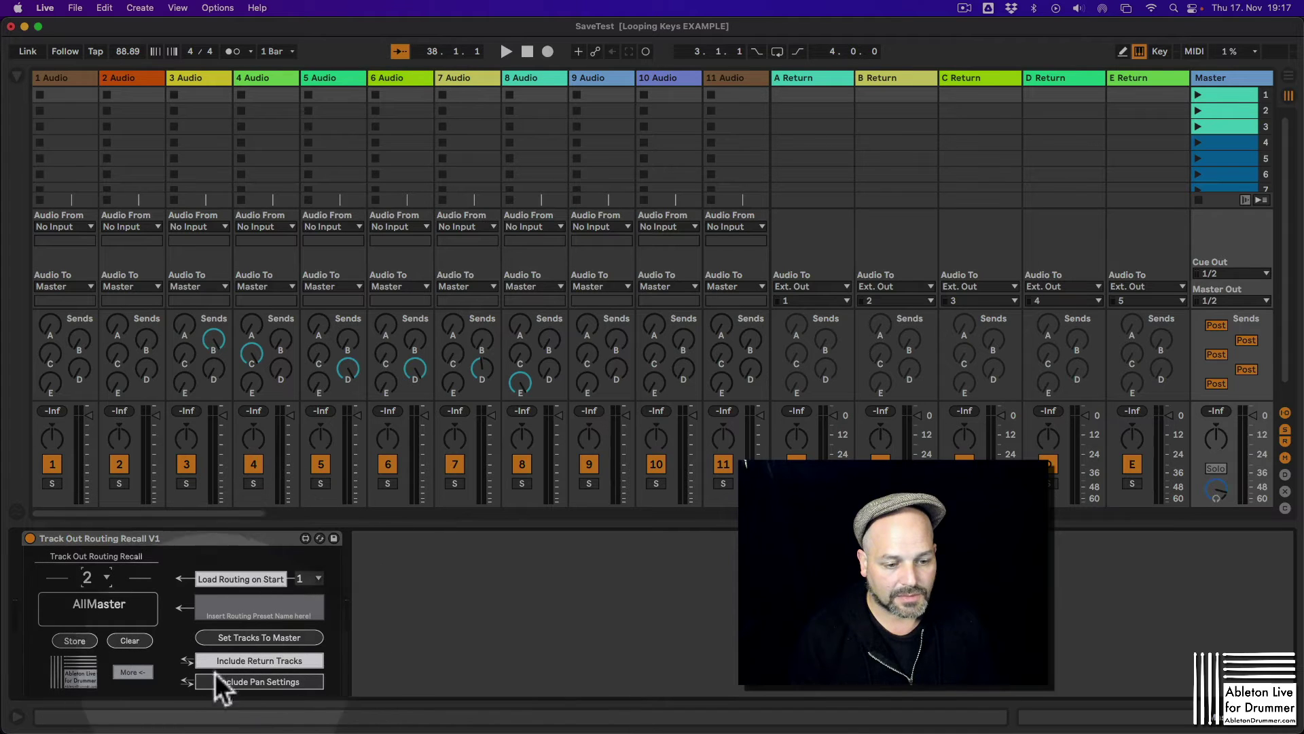
left_click(272, 637)
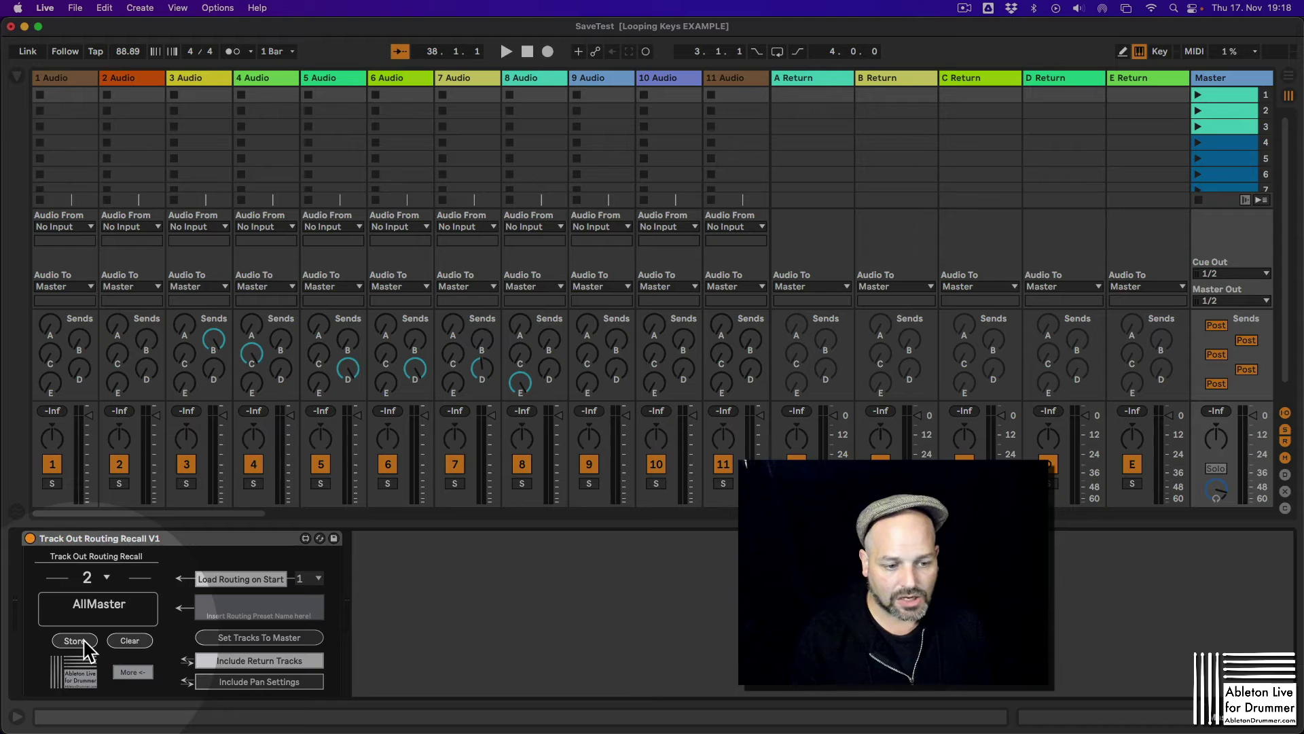
Step: Switch to preset 1, PerfRouting, then back to preset 2, AllMaster
left_click(106, 576)
left_click(100, 315)
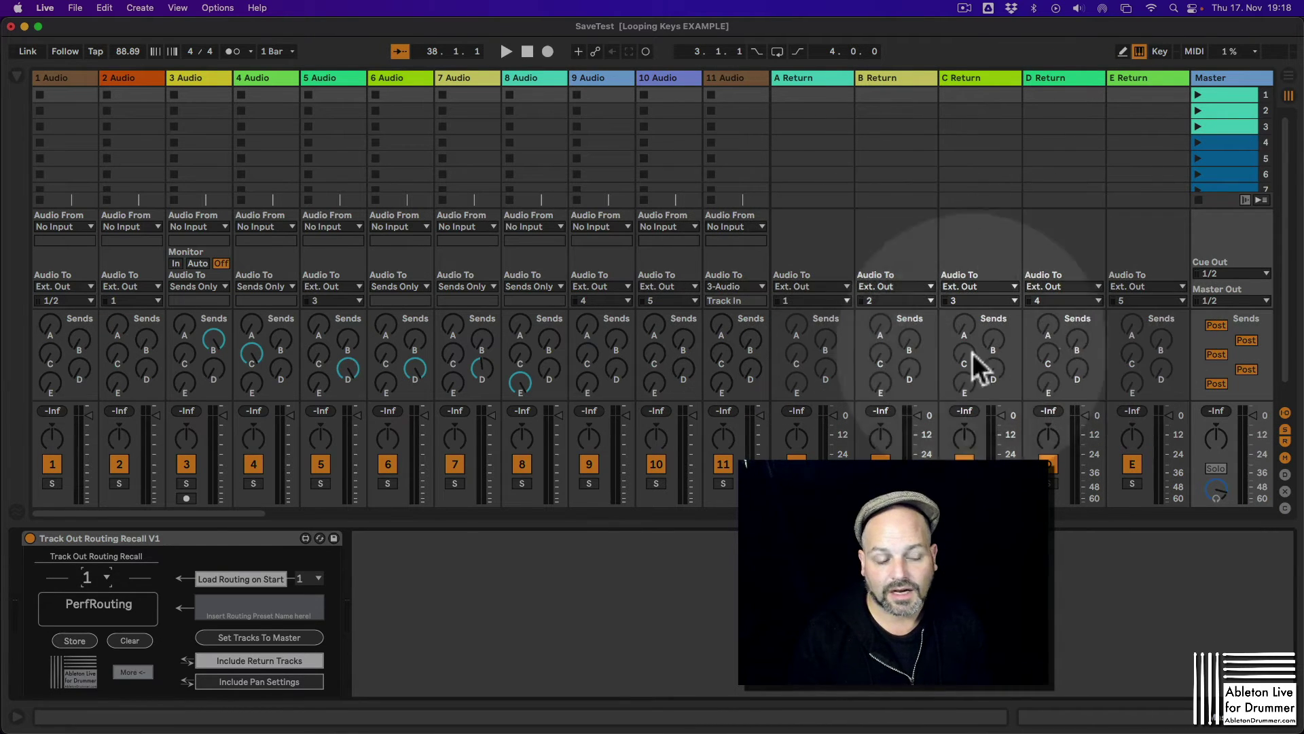
left_click(91, 579)
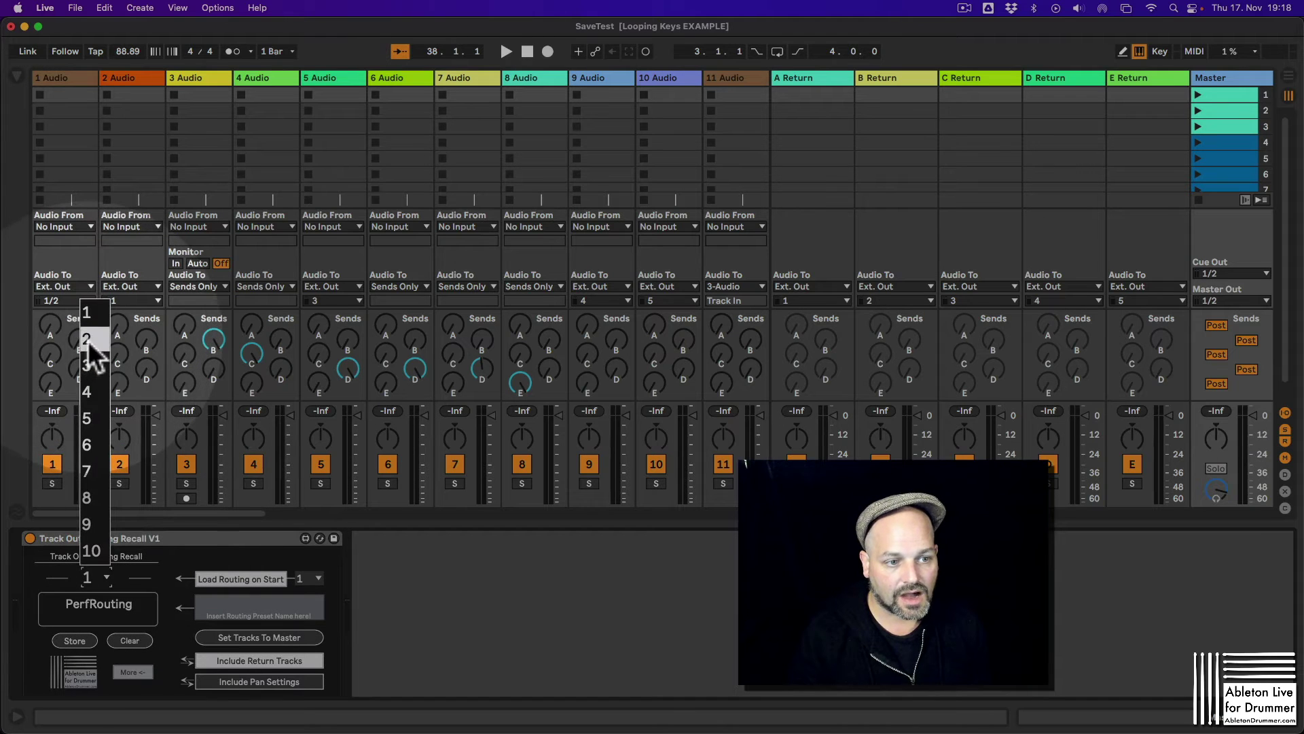
left_click(88, 340)
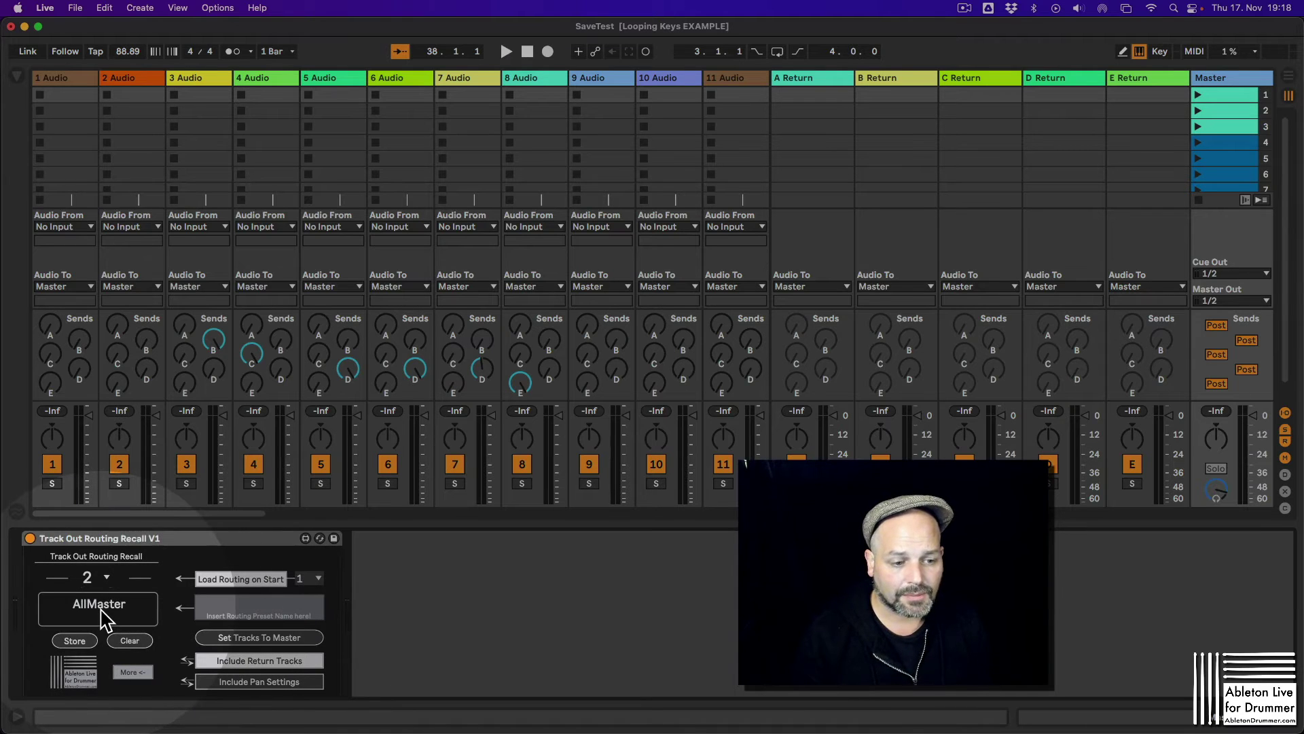
Step: Enable Include Pan Settings and pan tracks 1–4 and return A
left_click(94, 576)
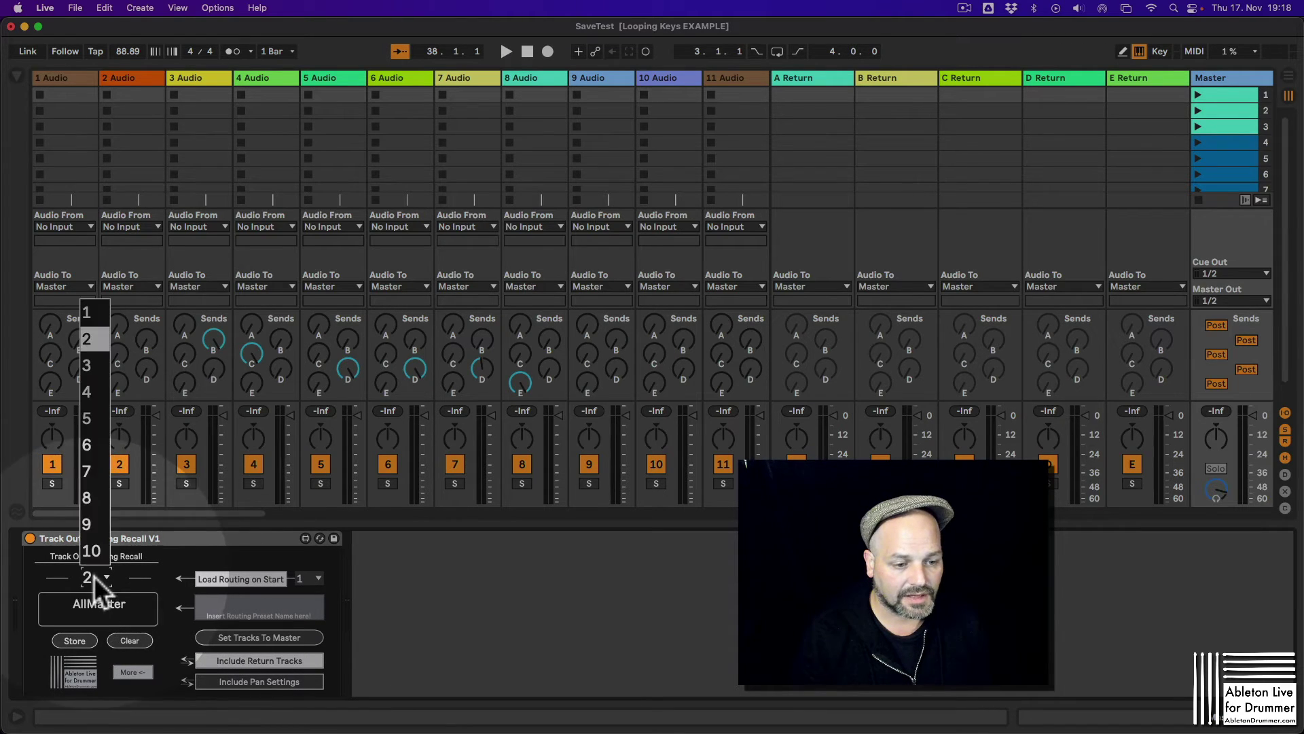
left_click(316, 645)
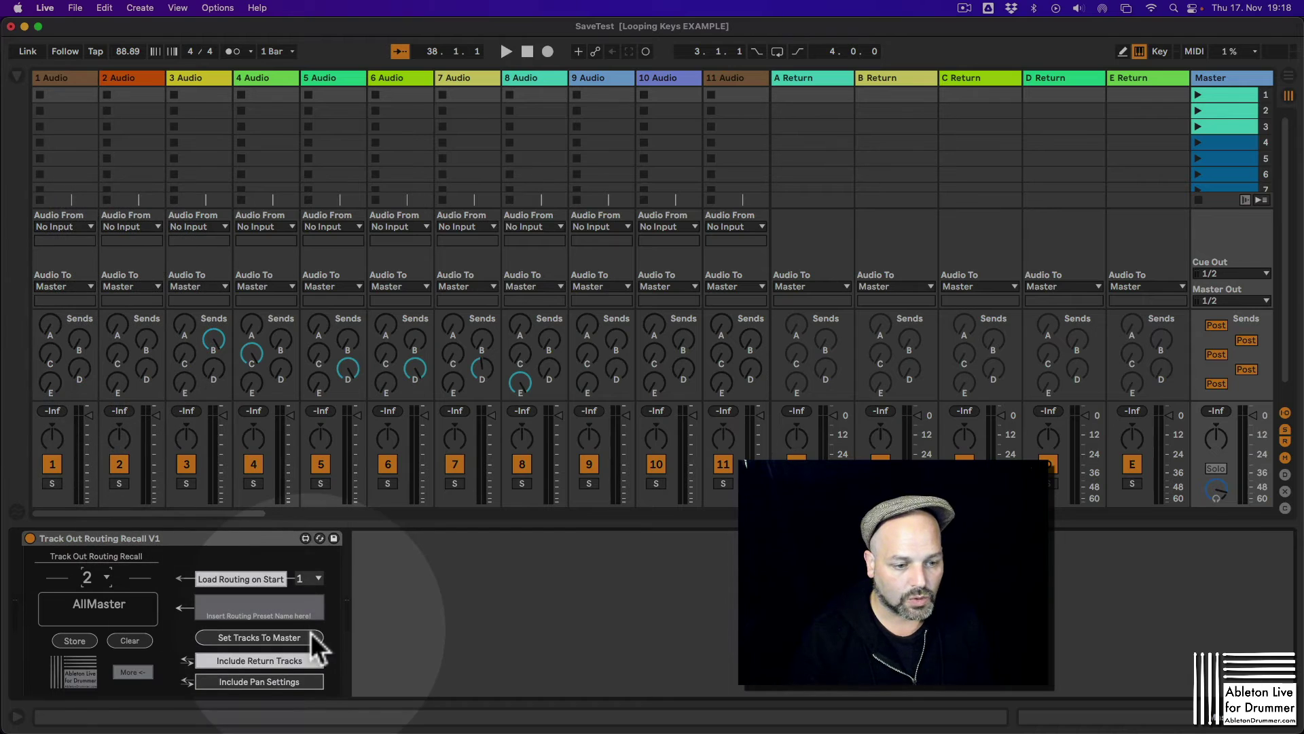
left_click(259, 682)
left_click_drag(44, 442, 255, 450)
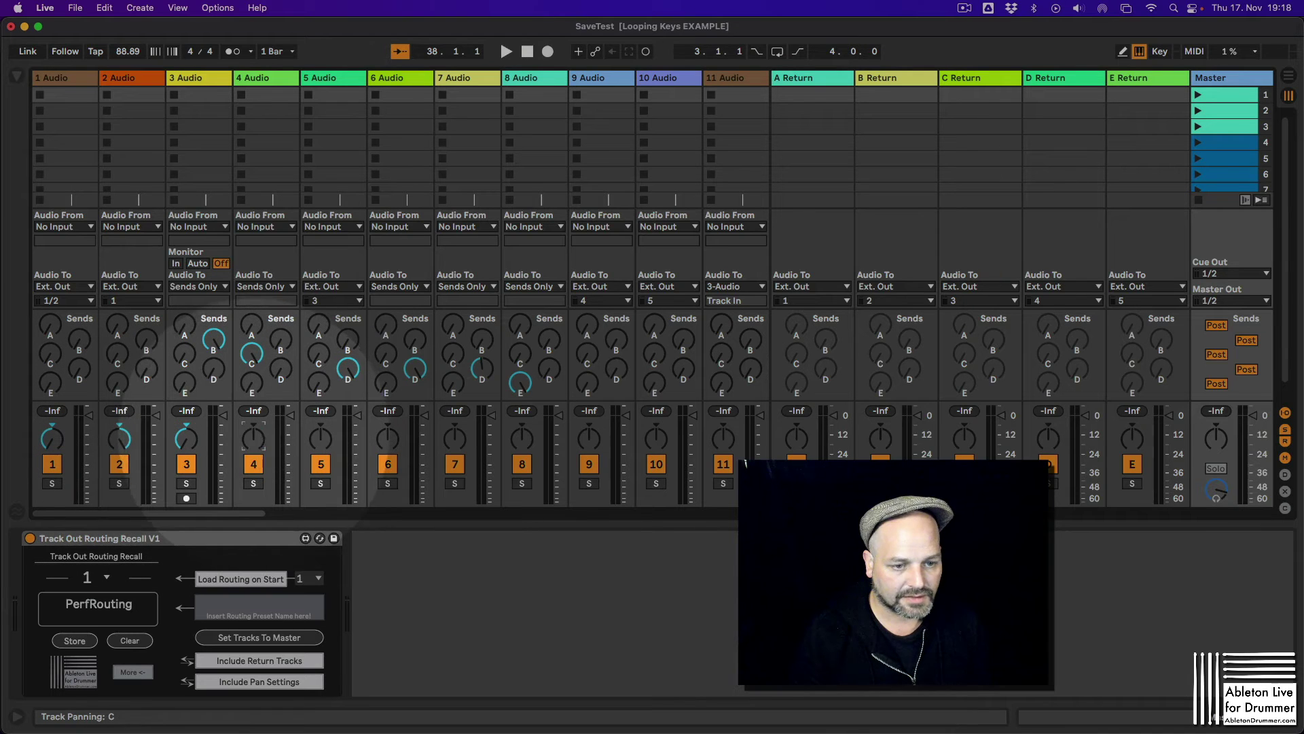
left_click_drag(796, 438, 798, 450)
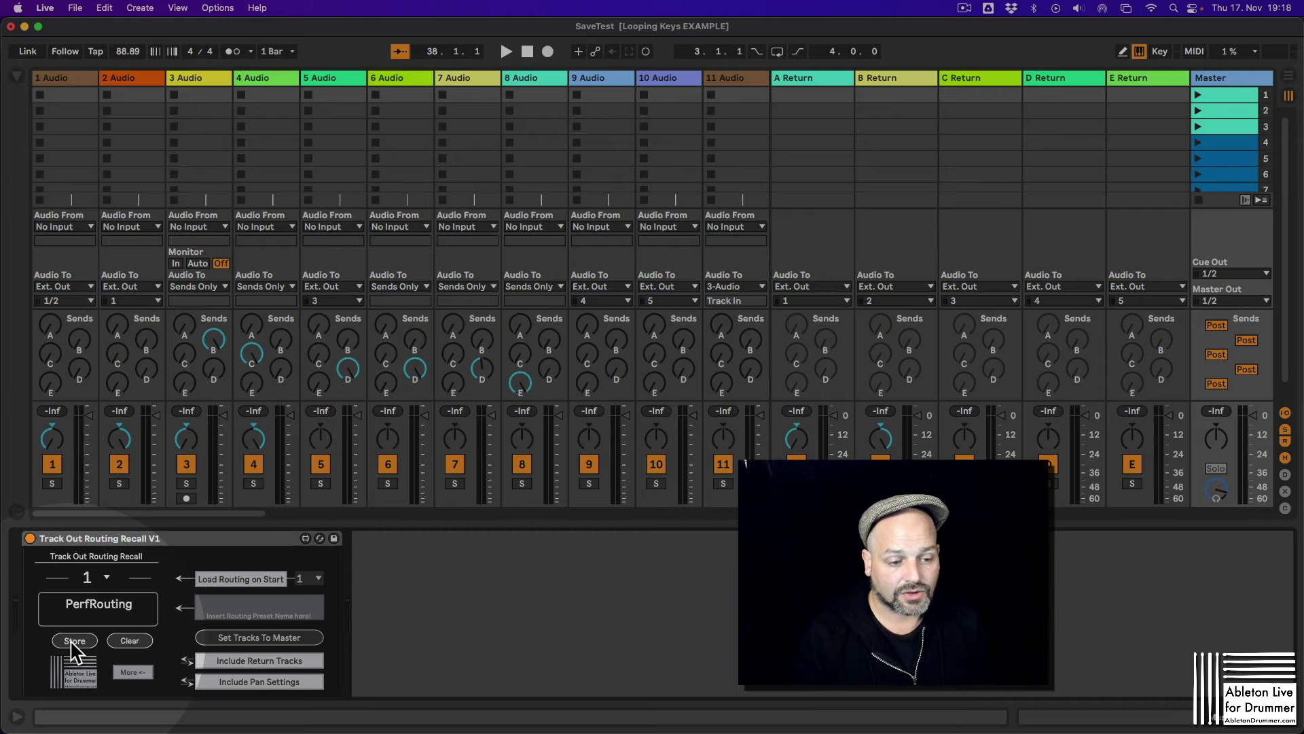
Step: Recall preset 2, AllMaster, and reset the pans of tracks 3, 4 and returns A and B to centre
left_click(94, 585)
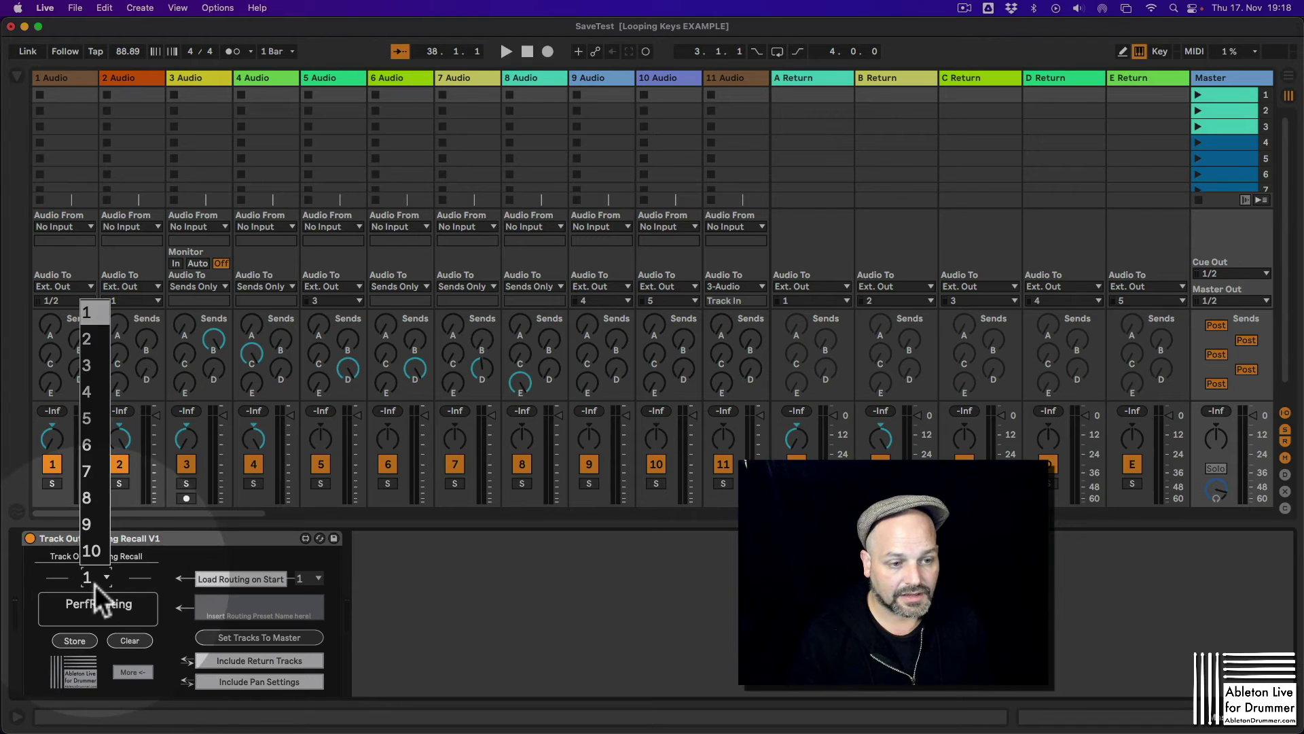
left_click(103, 347)
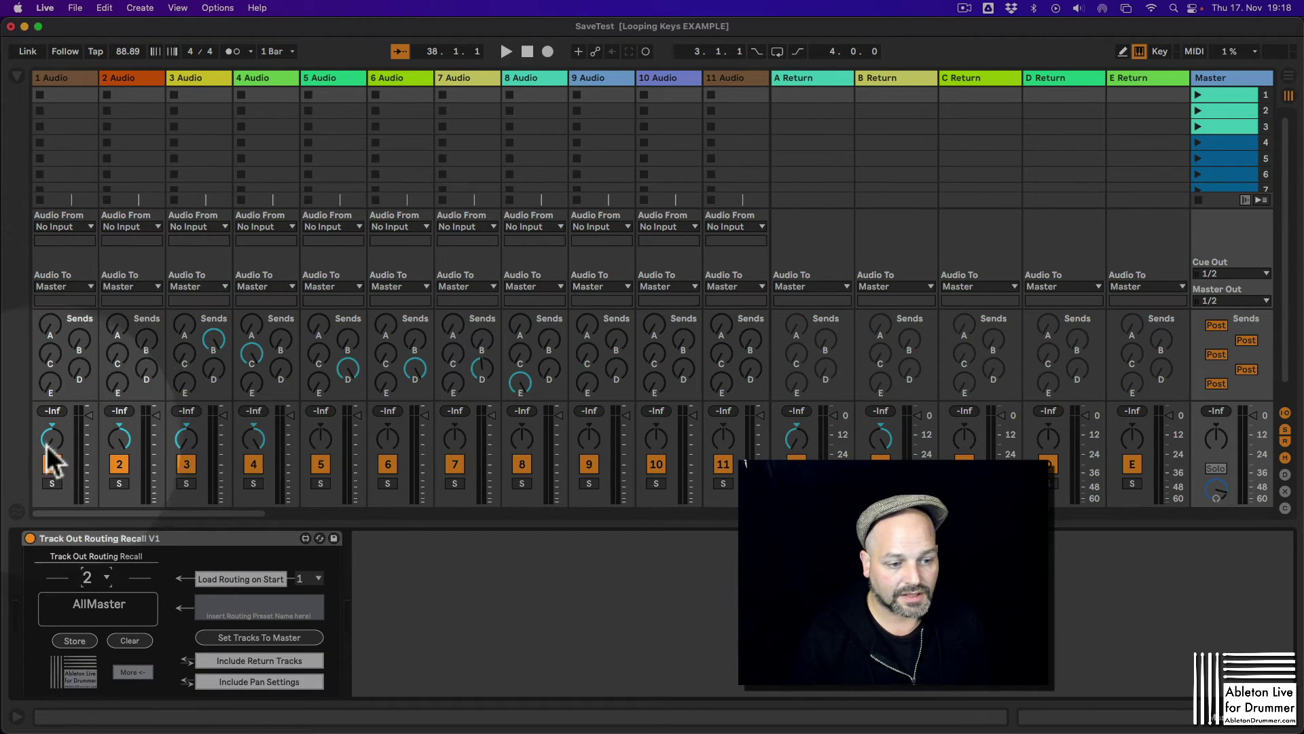
left_click_drag(50, 438, 50, 415)
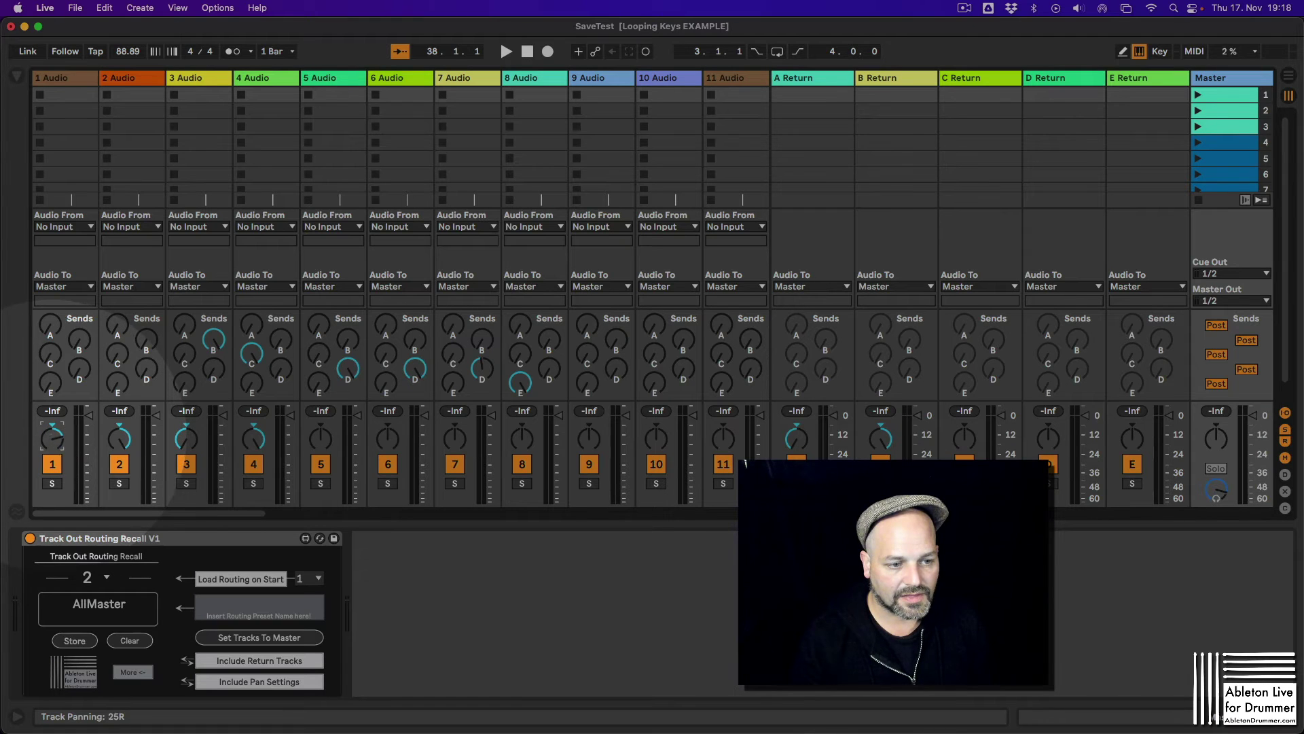
left_click(186, 438)
key("Delete")
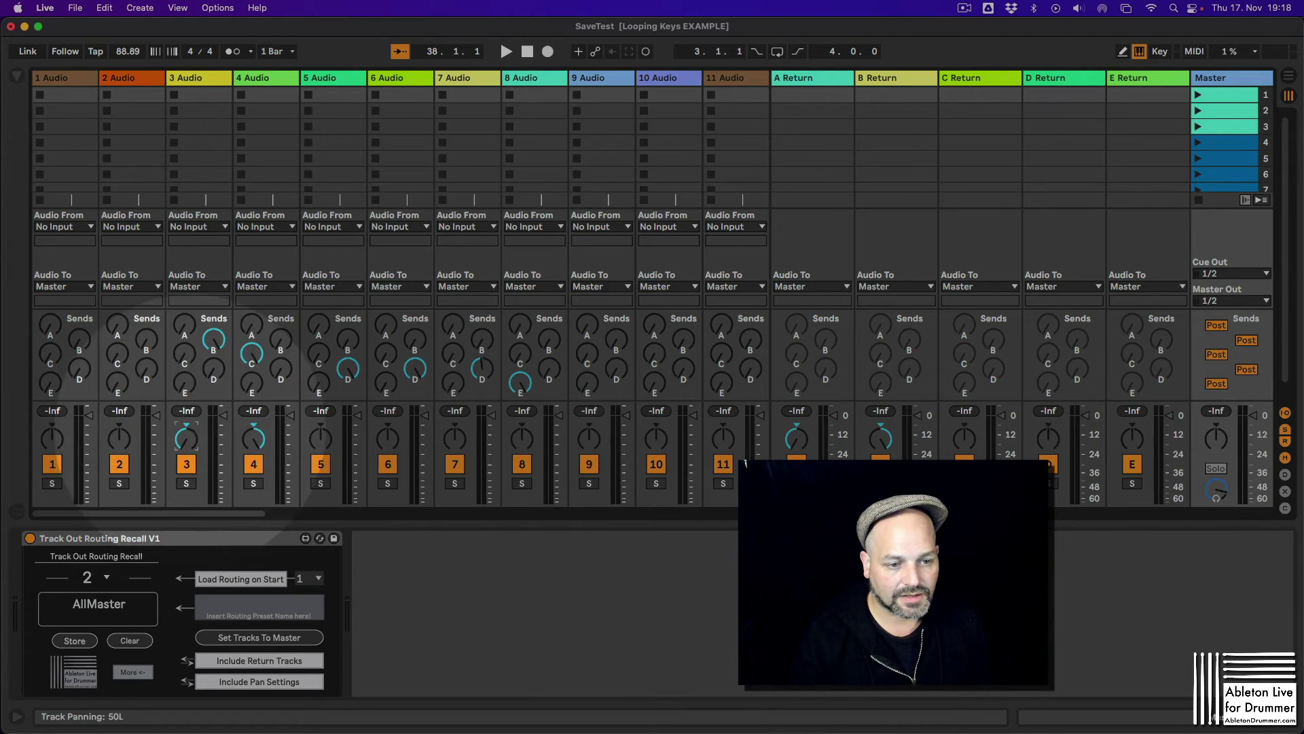
left_click(254, 438)
key("Delete")
left_click(796, 438)
key("Delete")
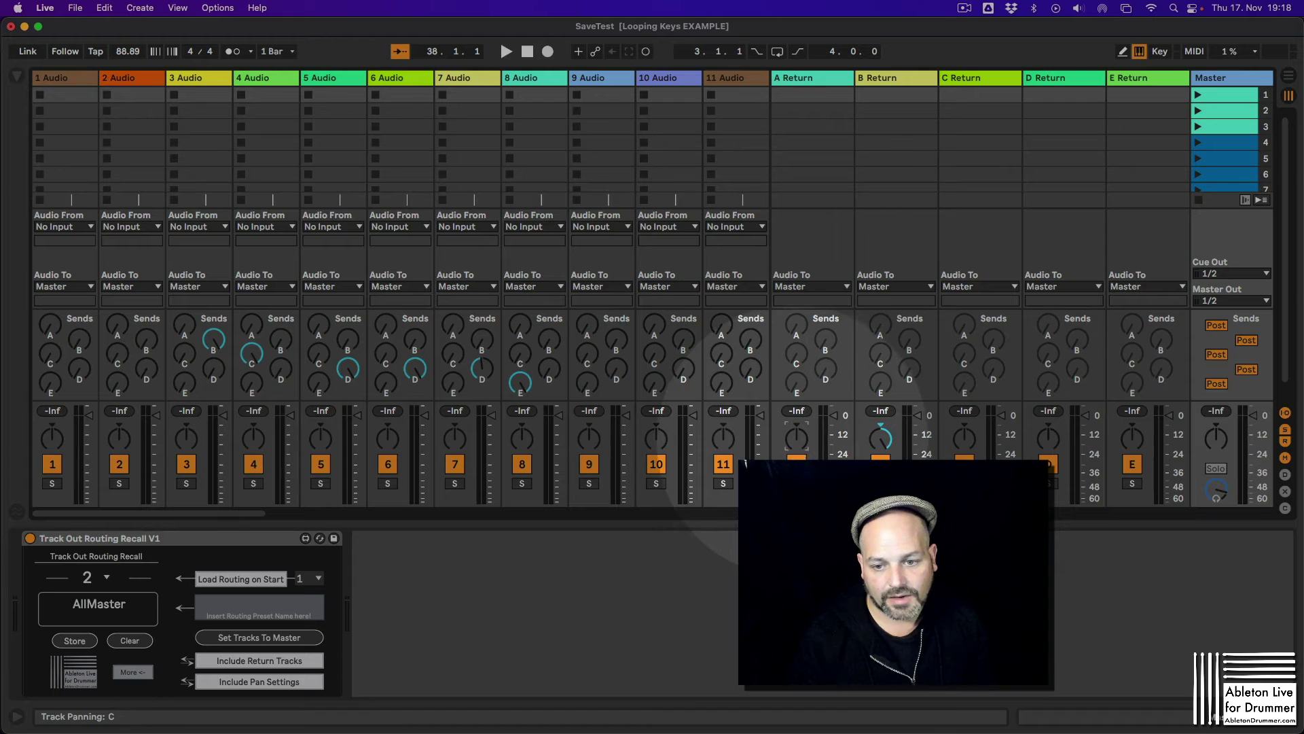
left_click(881, 437)
key("Delete")
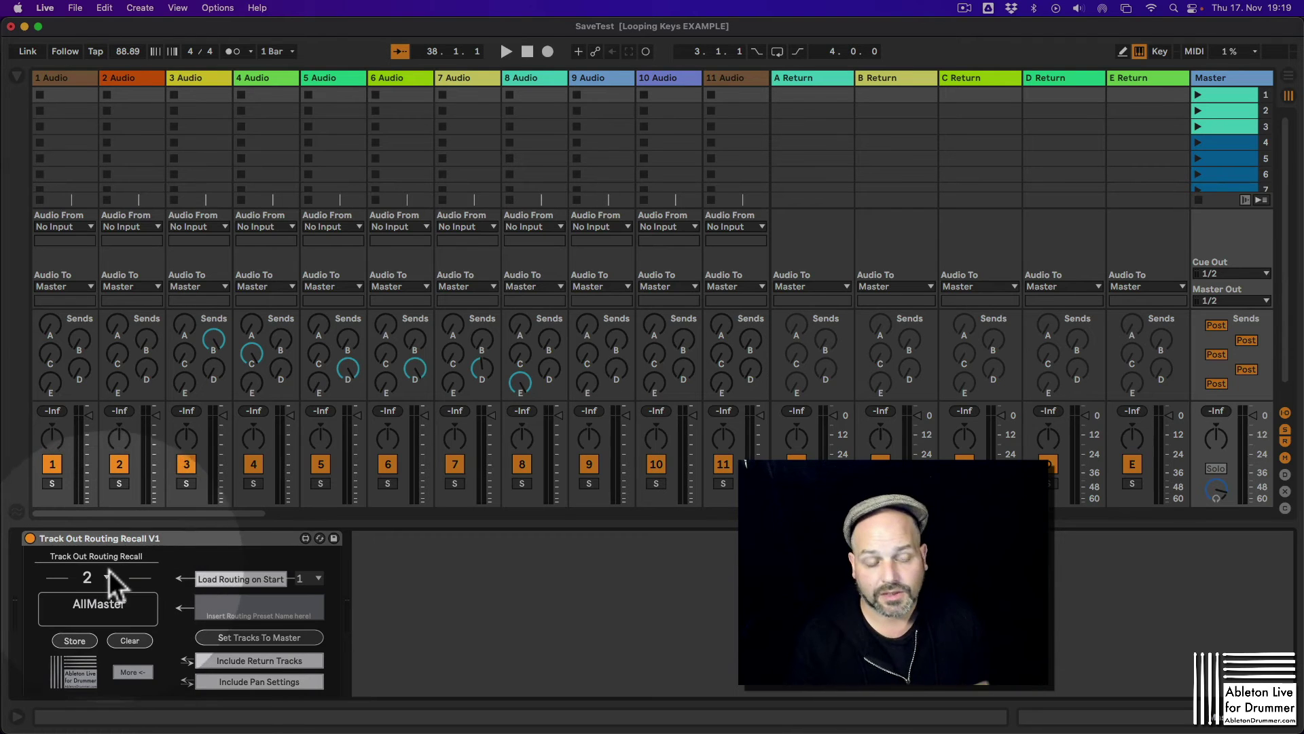
Step: Switch from preset 1 to preset 2, AllMaster, then back to preset 1, PerfRouting
left_click(89, 577)
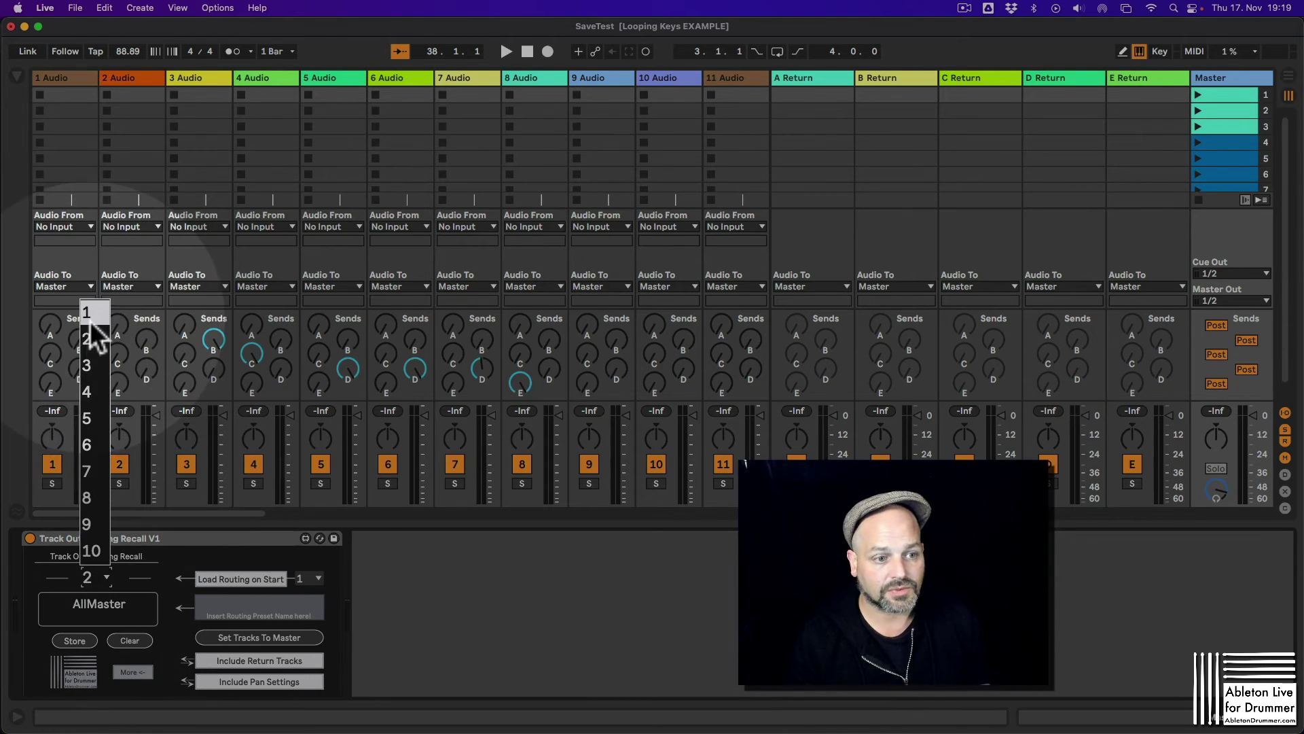
key("Escape")
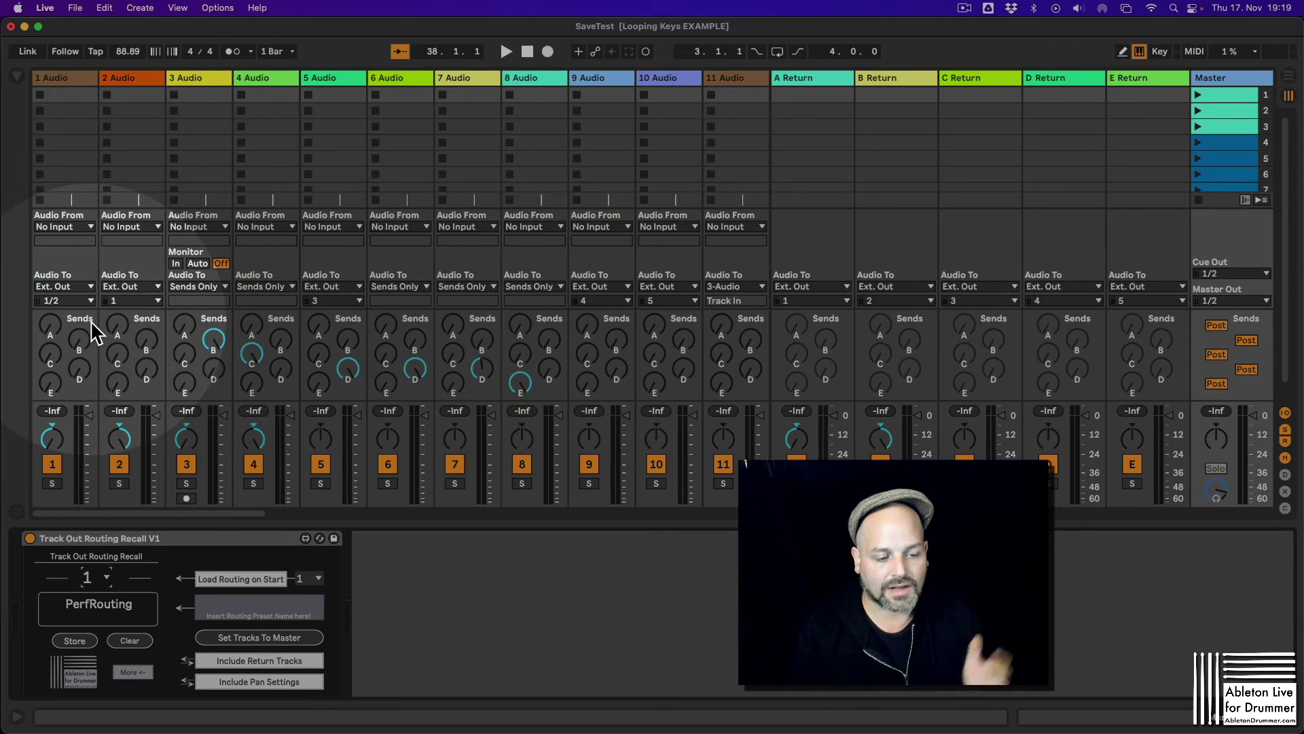
left_click(108, 577)
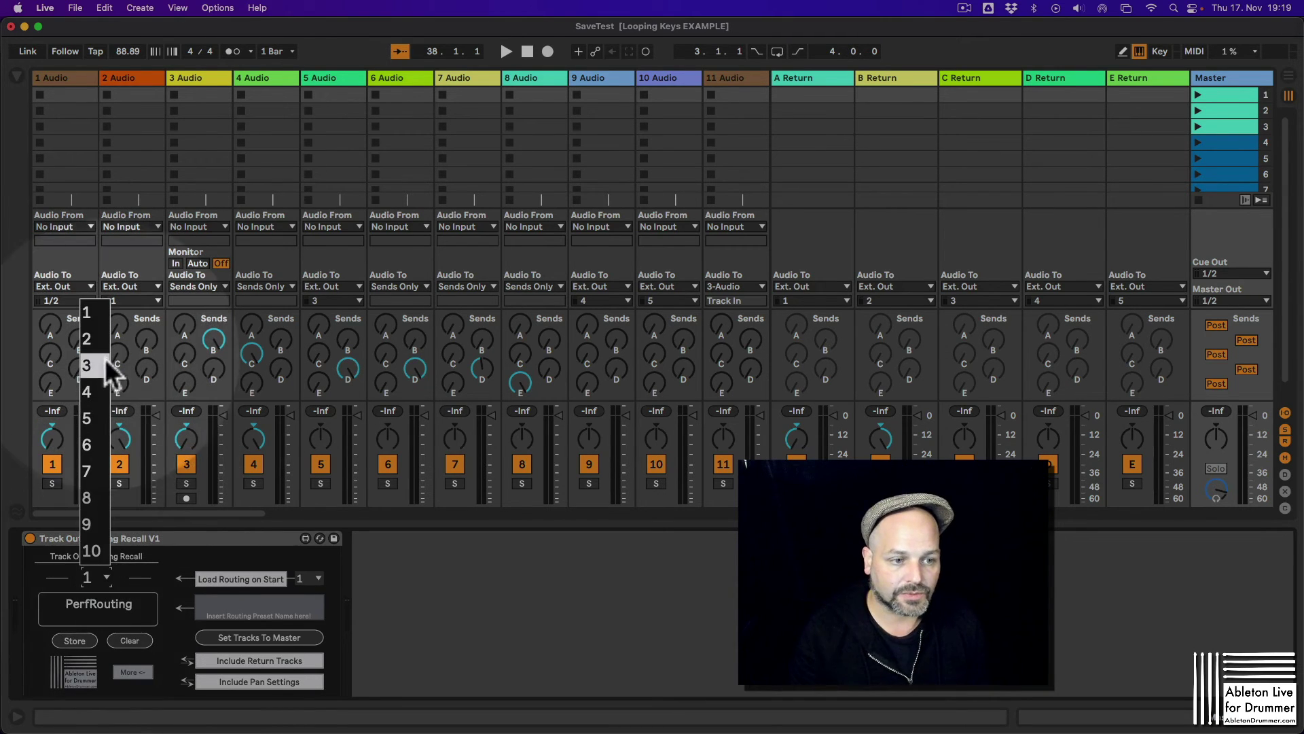
left_click(95, 339)
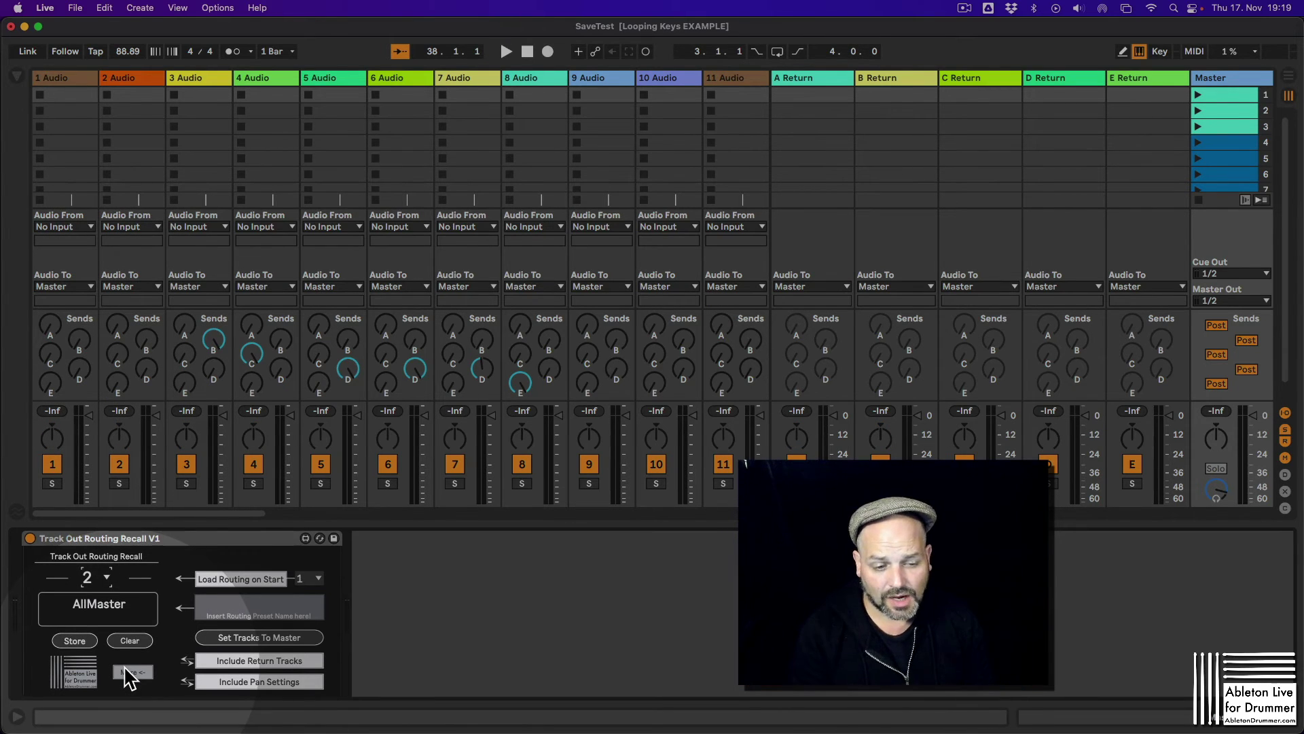
left_click(98, 576)
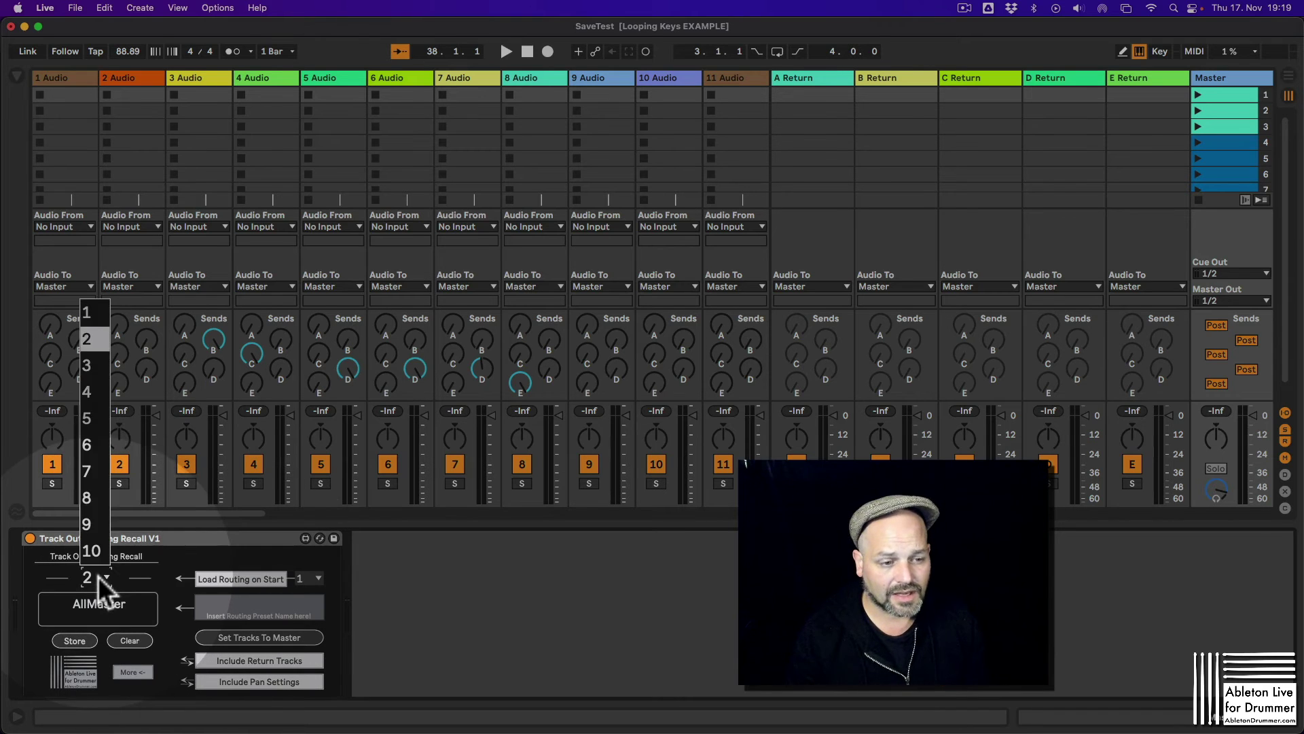
left_click(91, 316)
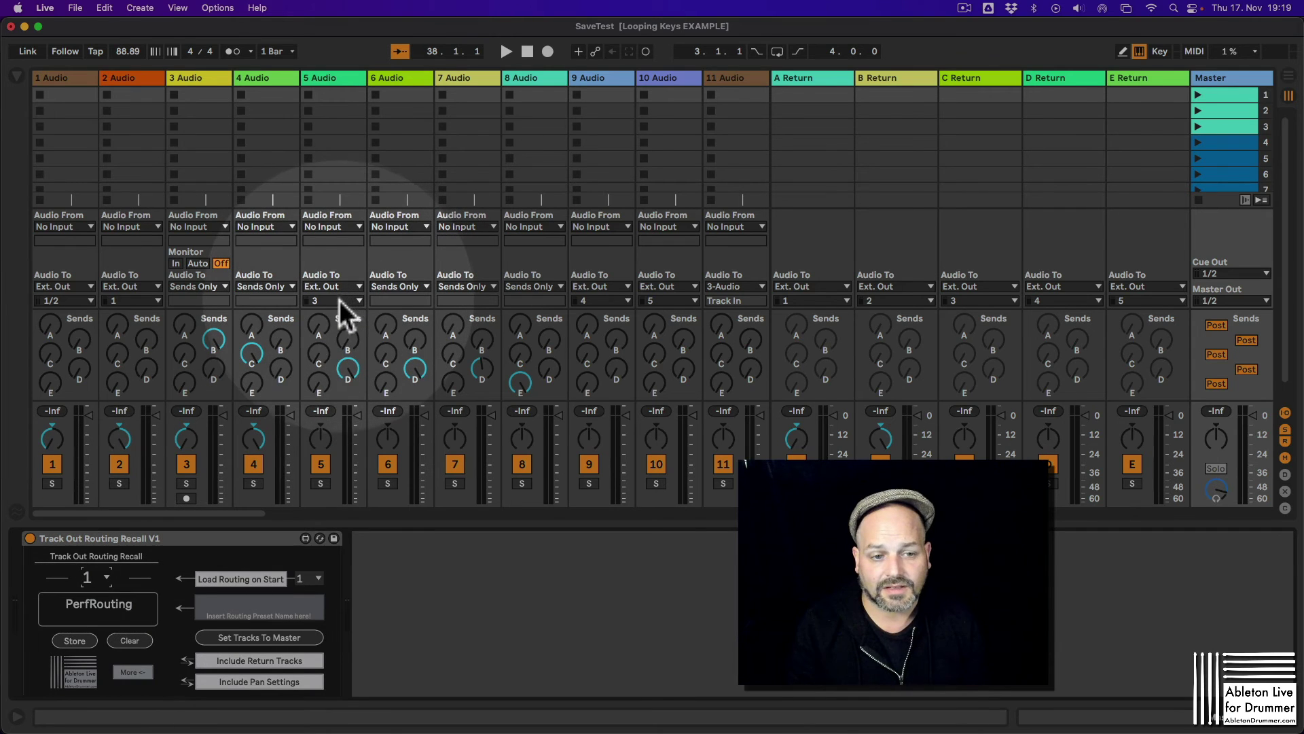
left_click(340, 301)
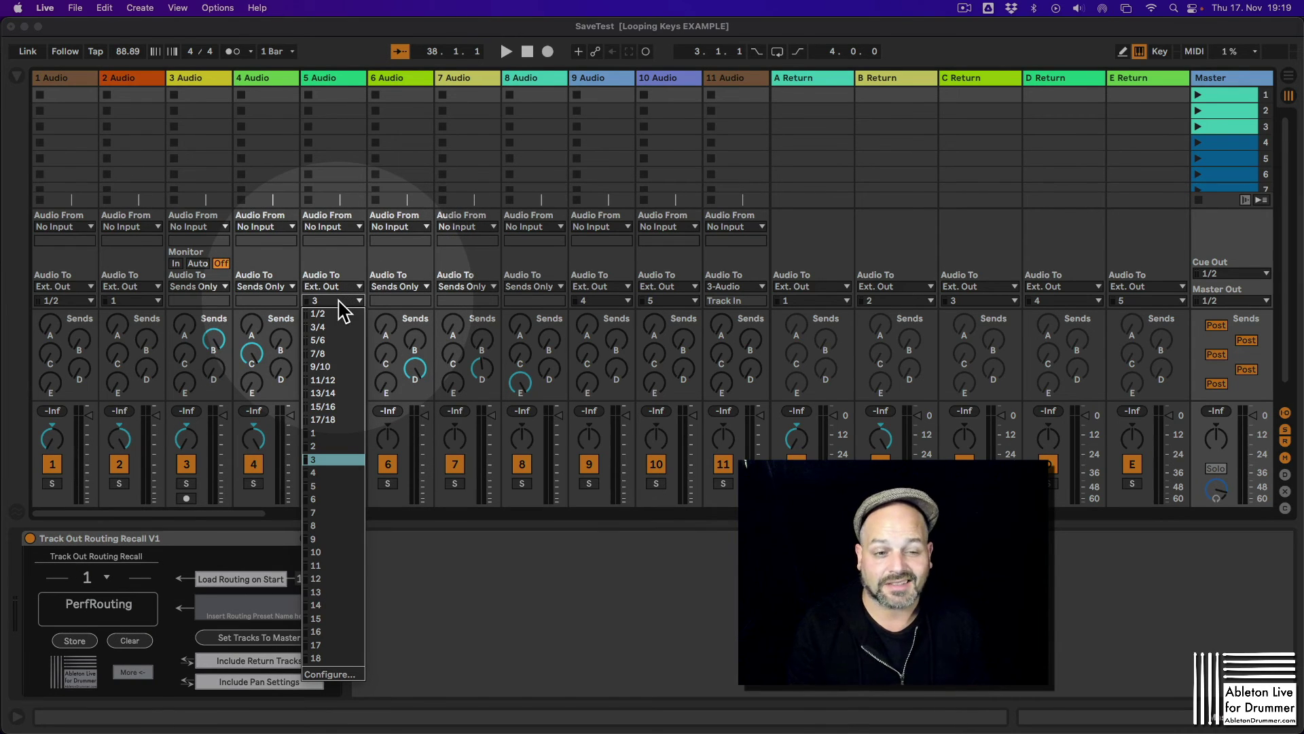
left_click(338, 300)
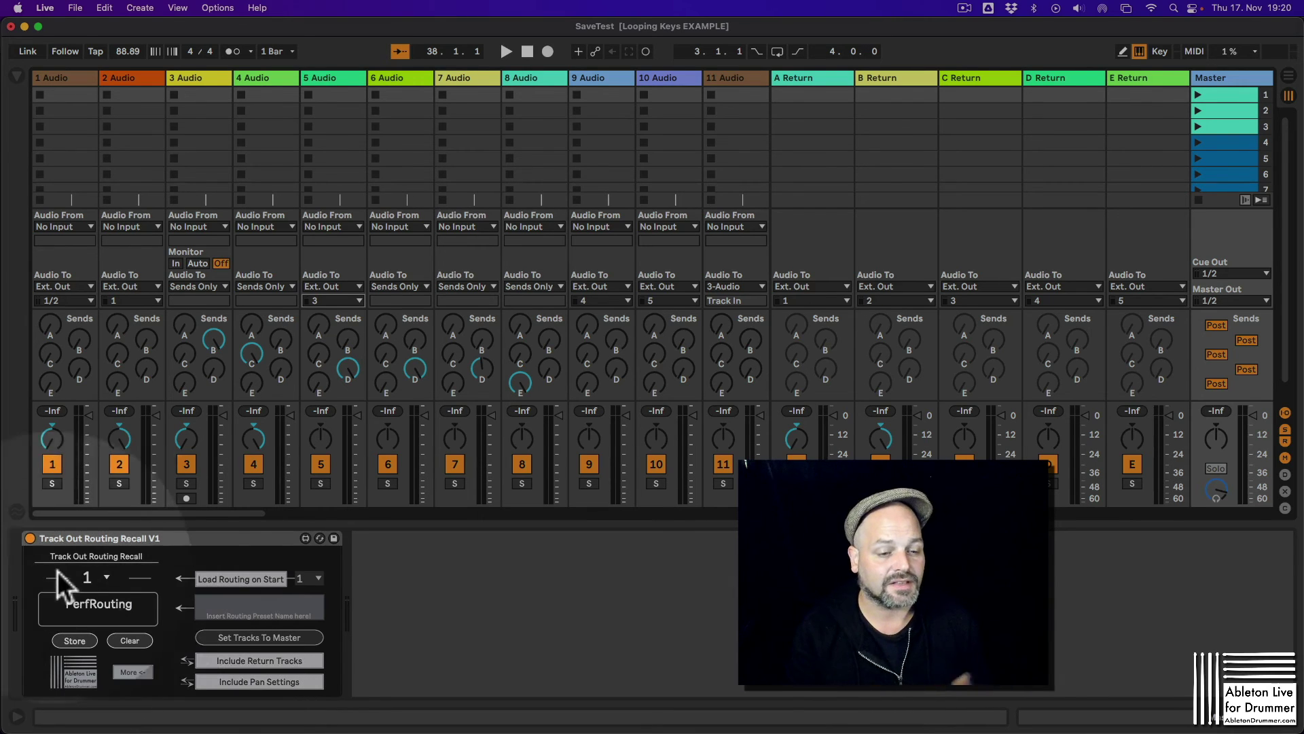
left_click(246, 580)
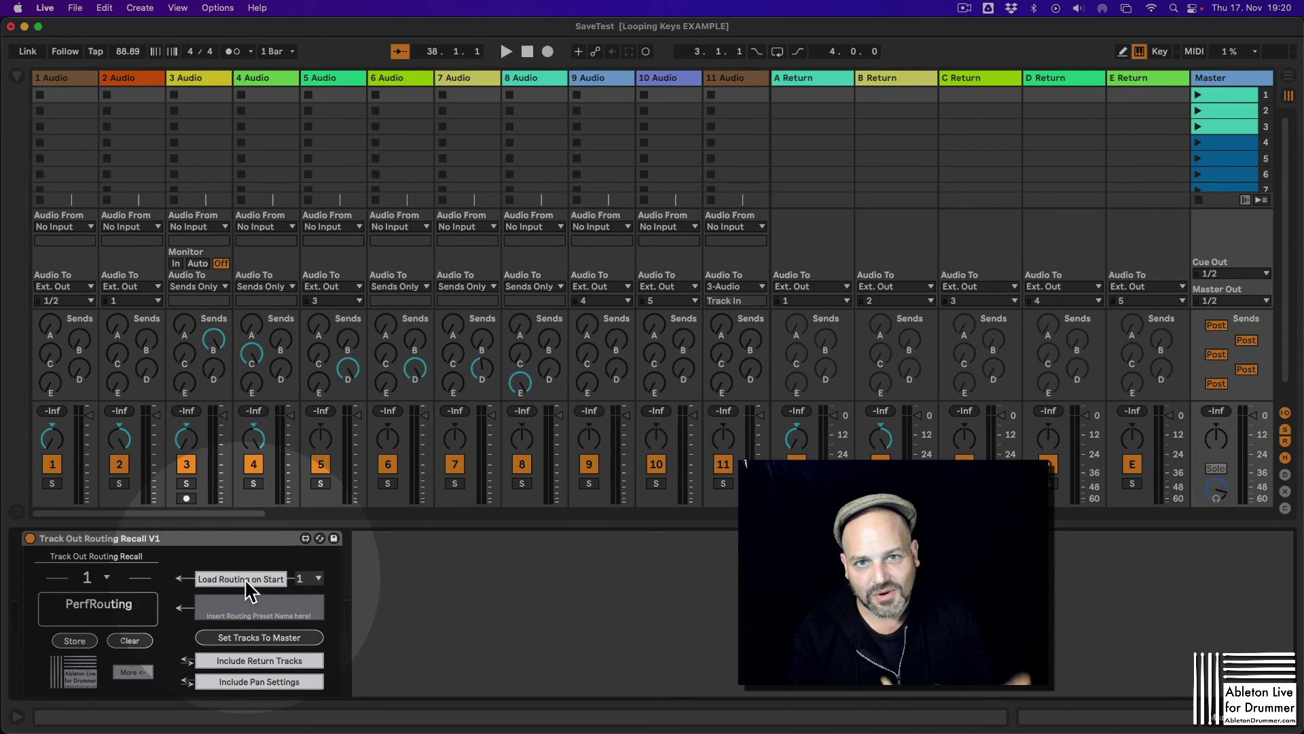
Step: Enable Load Routing on Start with preset 1, then recall preset 2, AllMaster
left_click(246, 588)
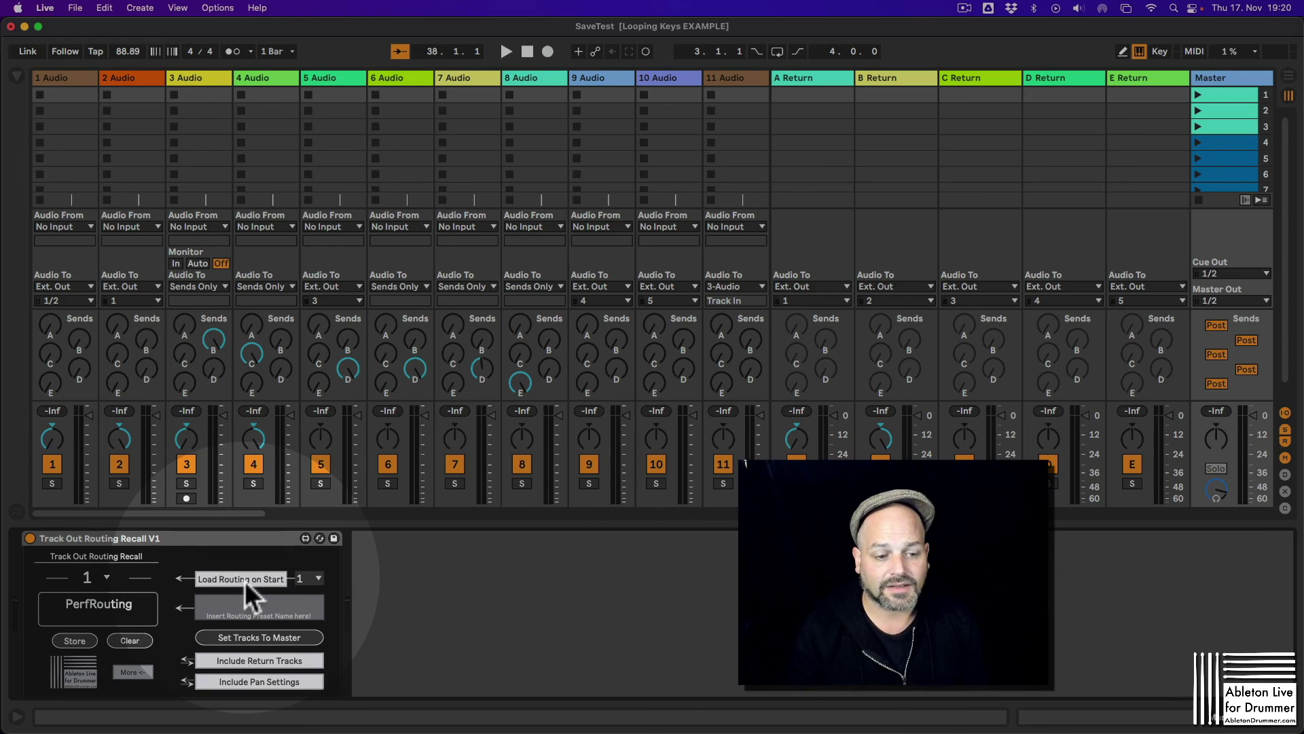
left_click(243, 581)
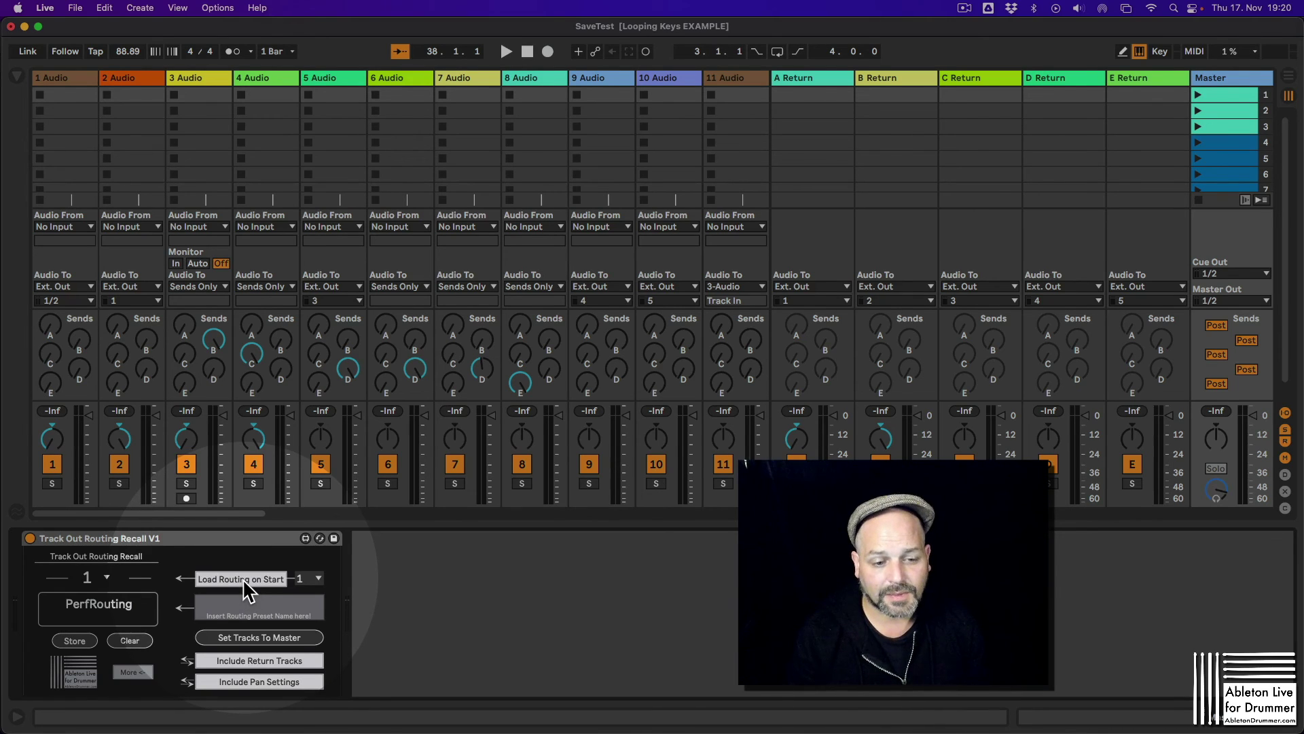
left_click(318, 579)
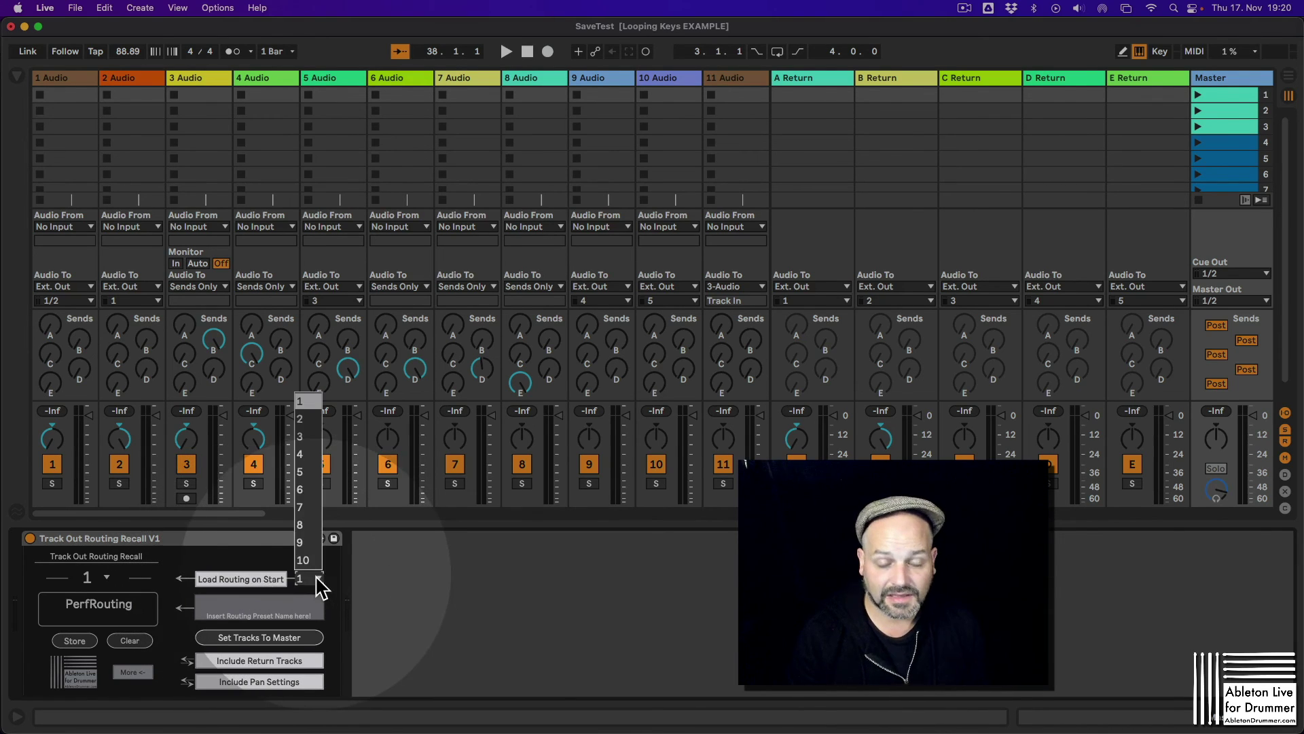
left_click(318, 583)
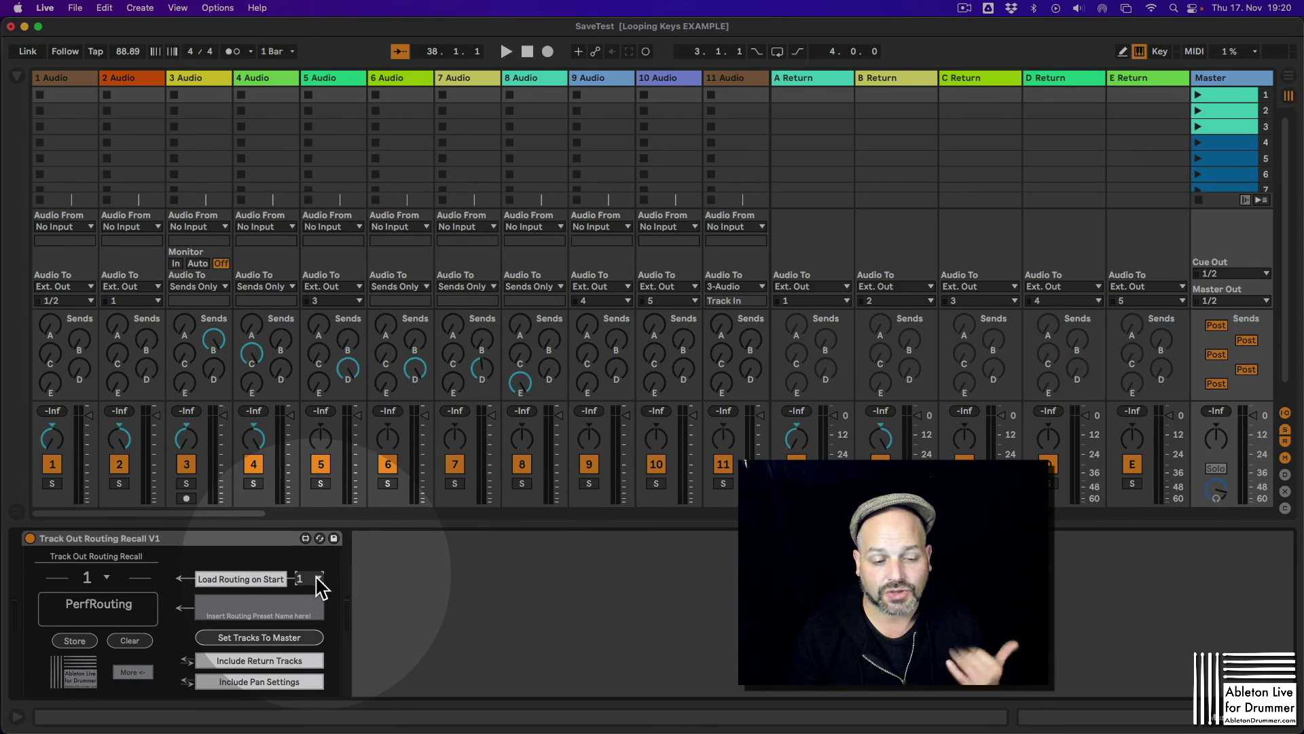
left_click(103, 577)
left_click(88, 342)
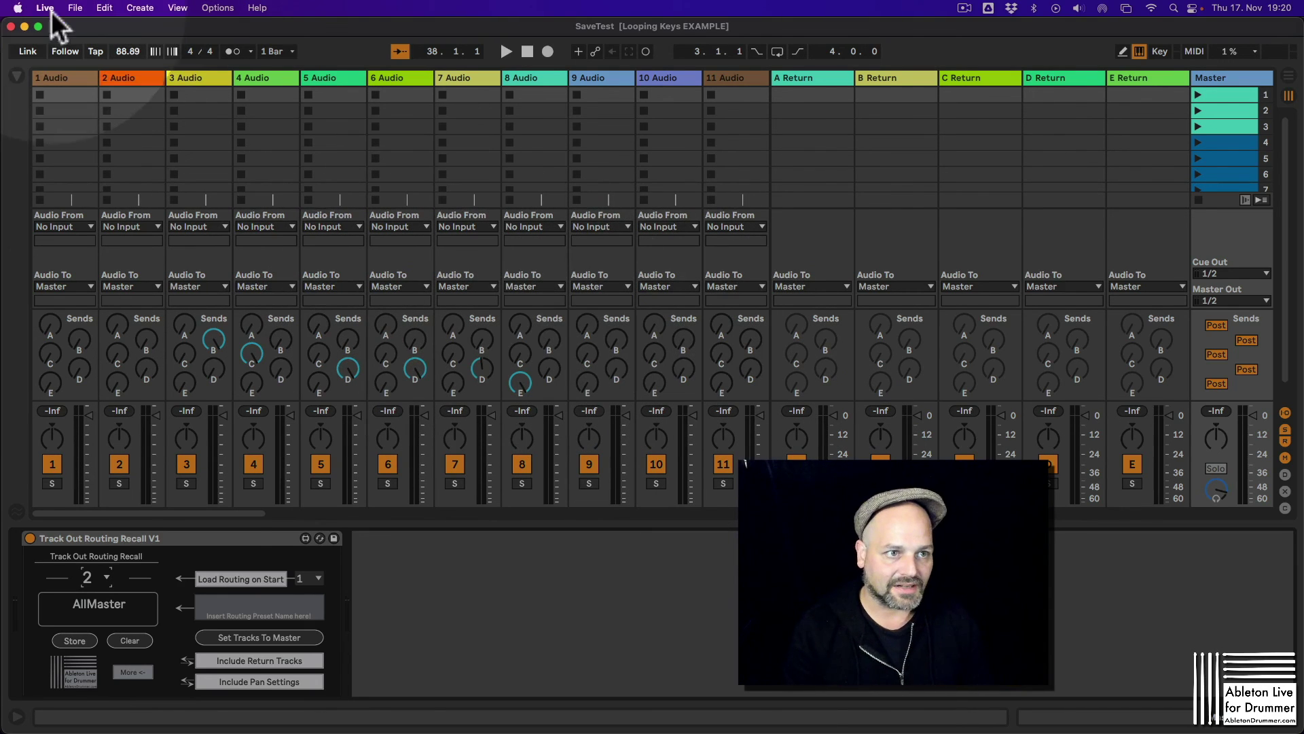
Step: Reload SaveTest.als from the File menu's recent sets list
left_click(74, 8)
mouse_move(99, 56)
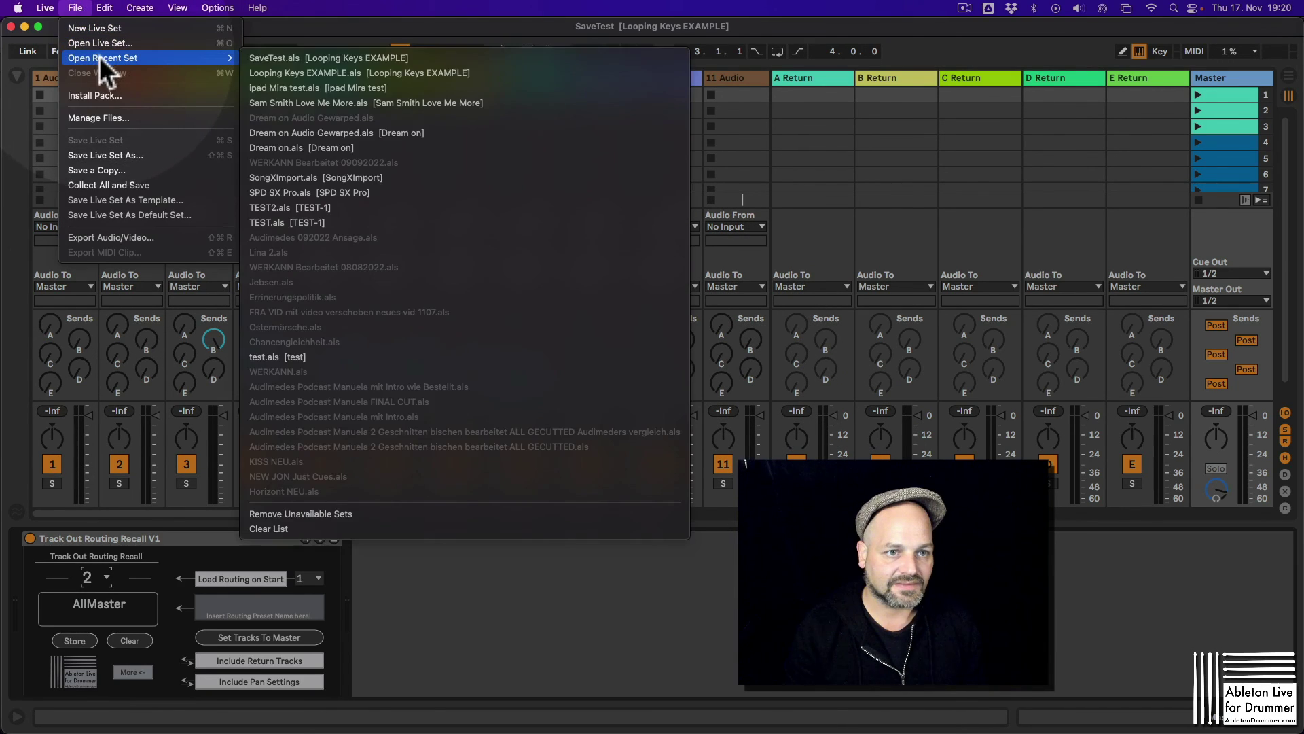
left_click(251, 59)
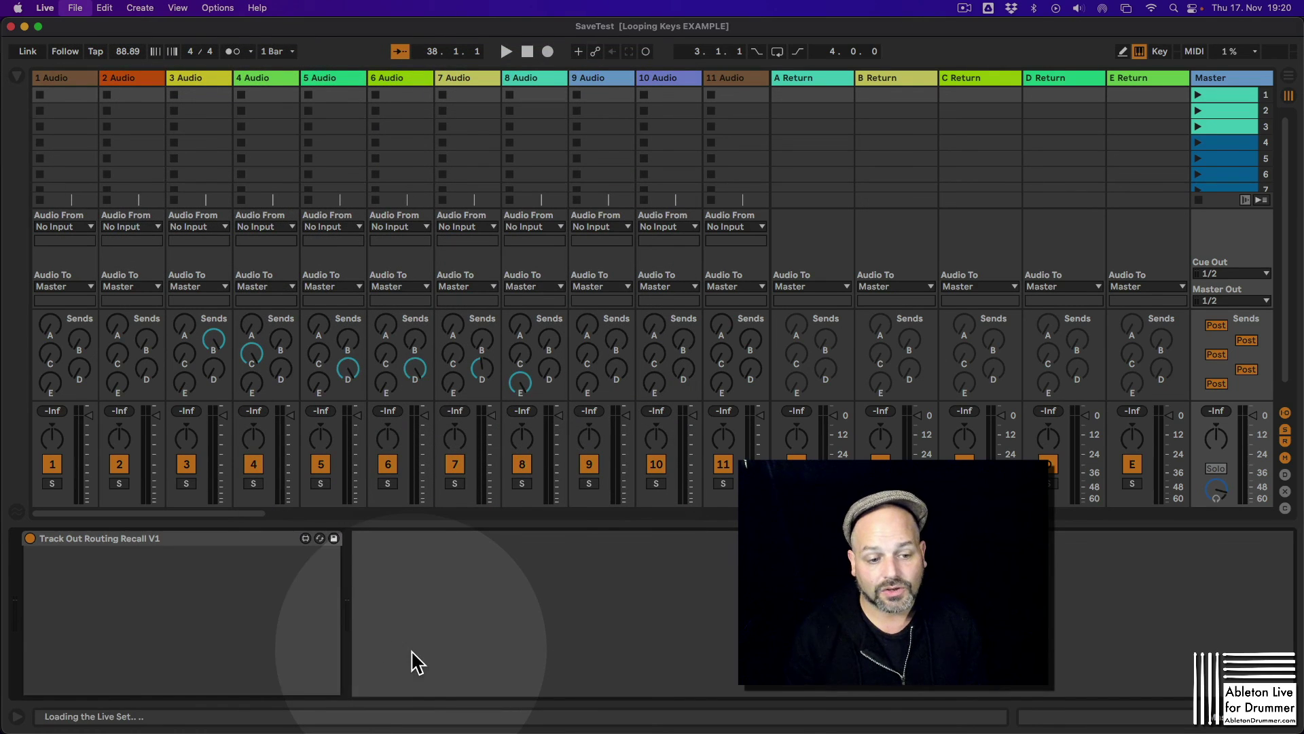